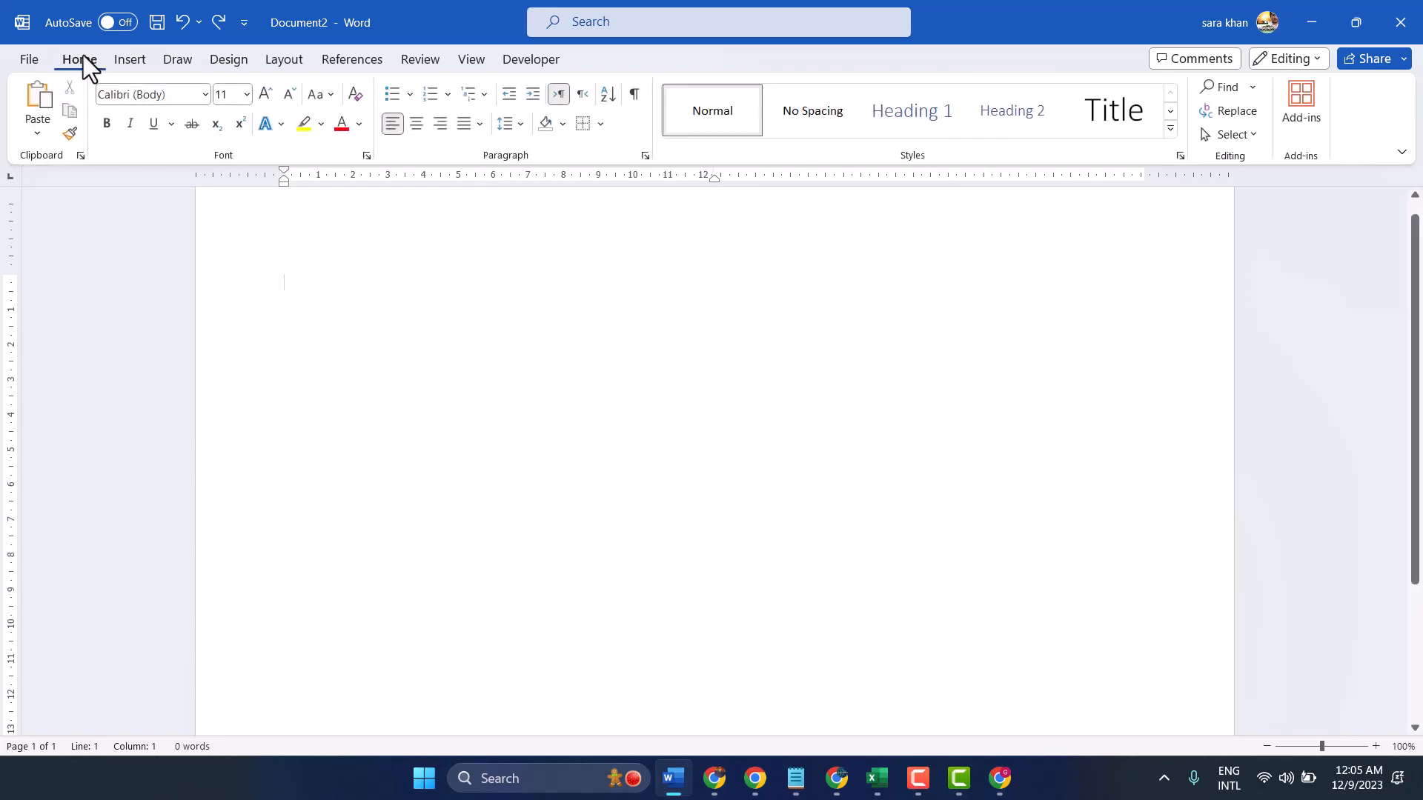
Insert a table of three columns and three rows on the blank page and select the whole table
left_click(129, 60)
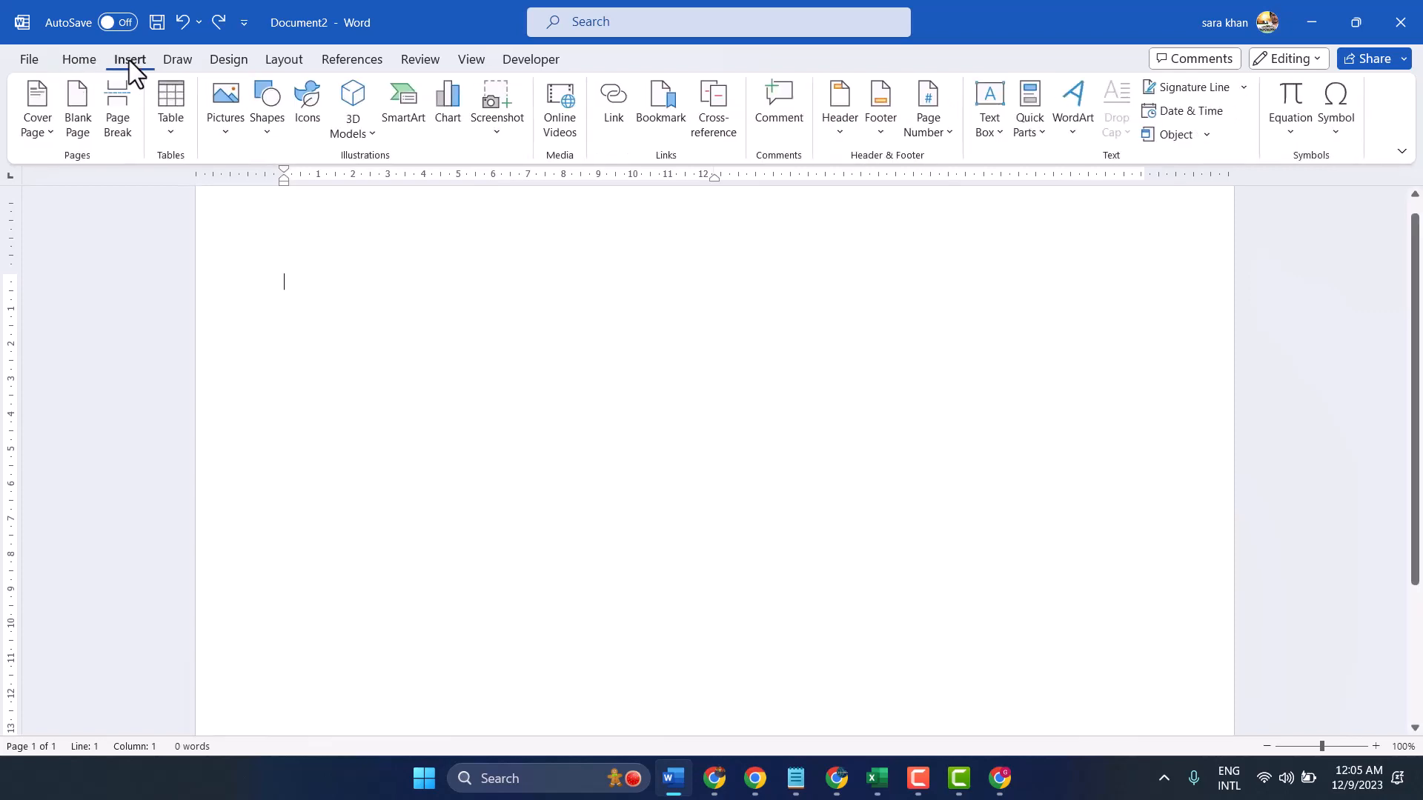
left_click(178, 107)
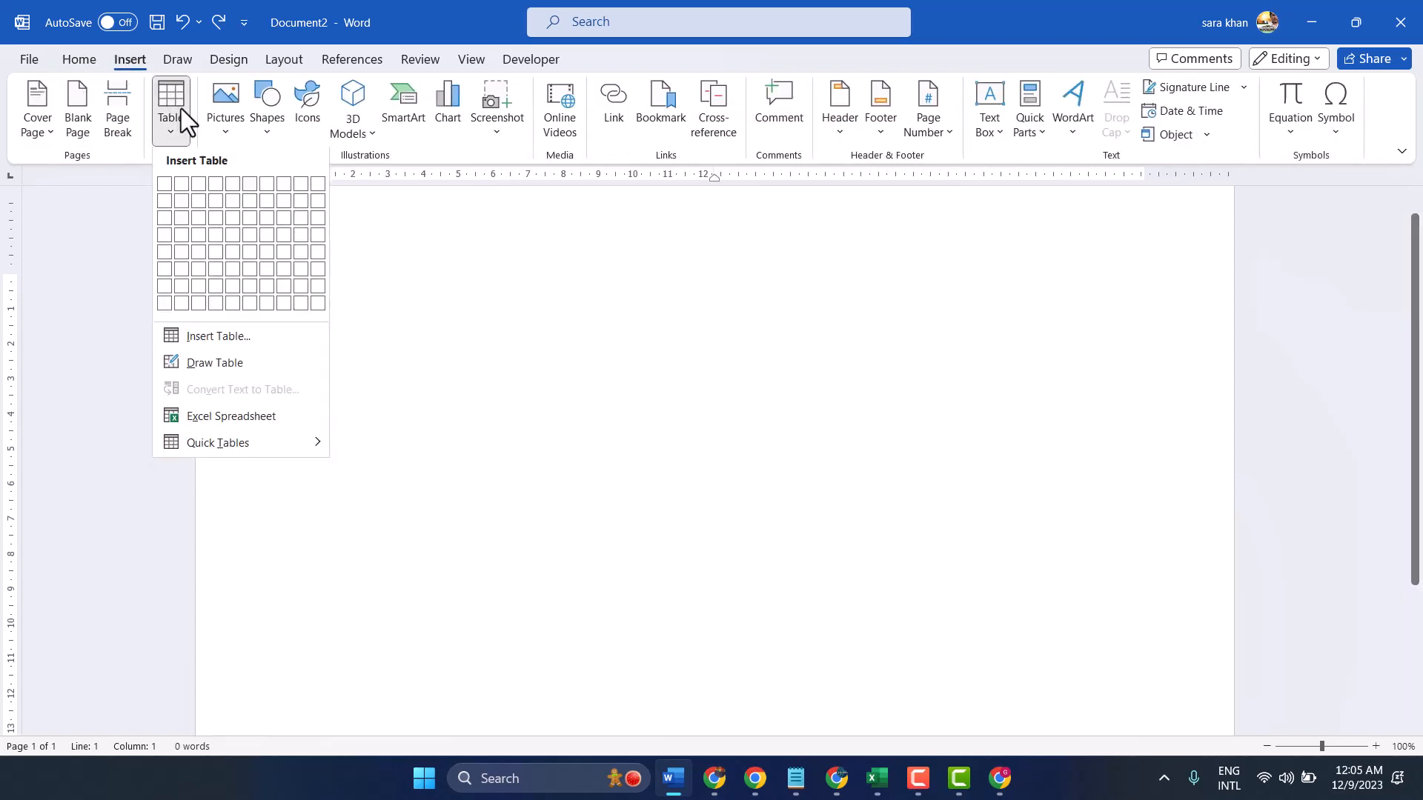
left_click(202, 224)
left_click(274, 265)
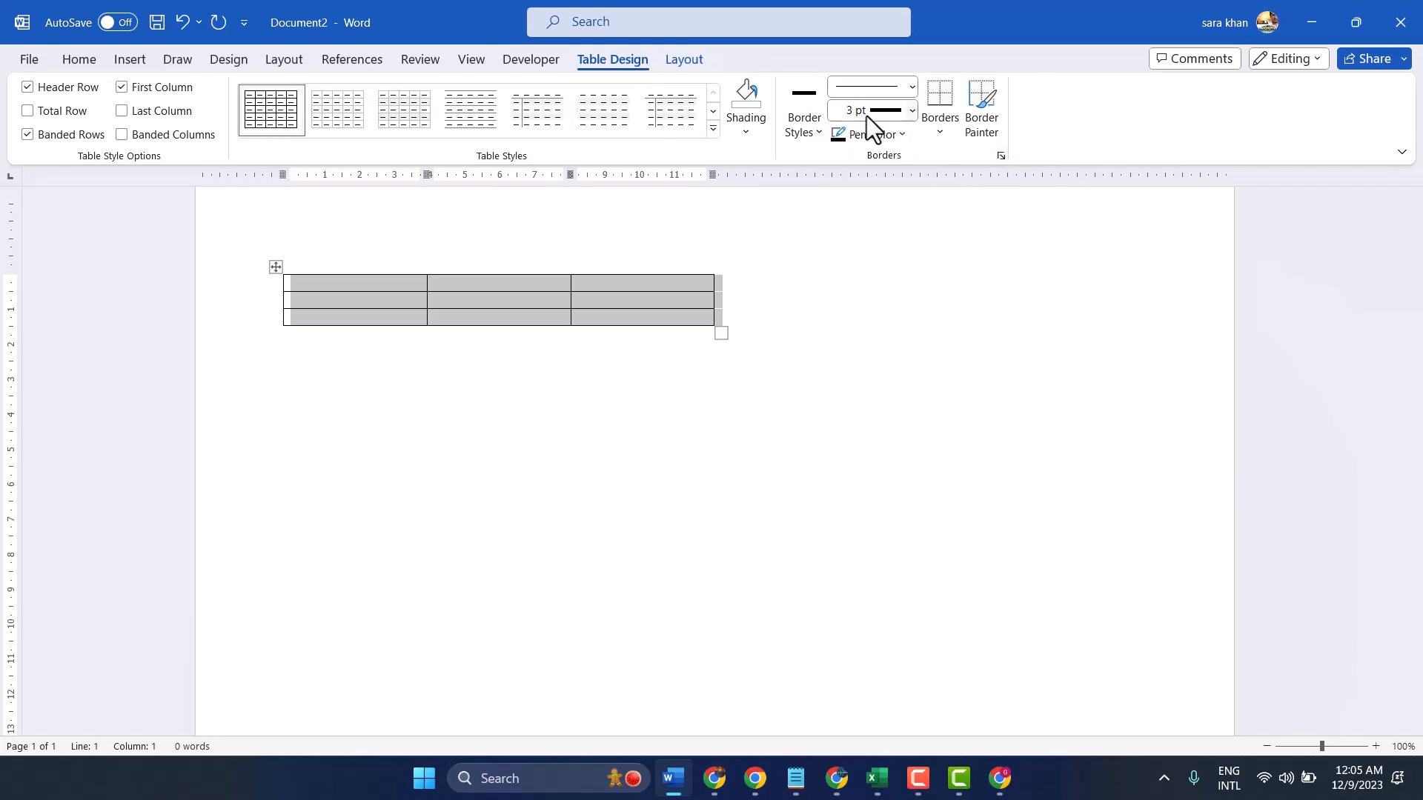
Paint a 1 ½ pt single solid black border along the table's top edge and parts of its inner row and column lines
left_click(818, 132)
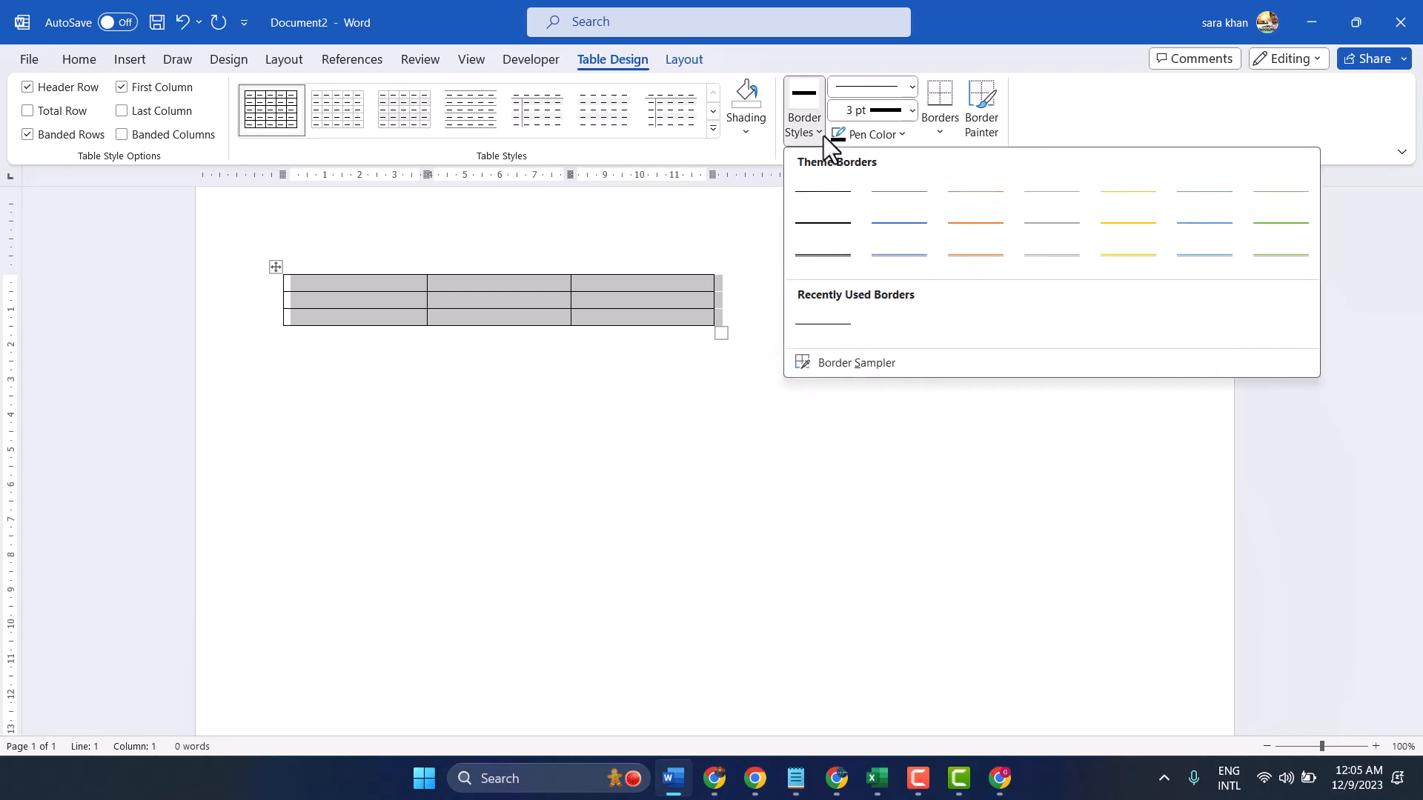
left_click(830, 224)
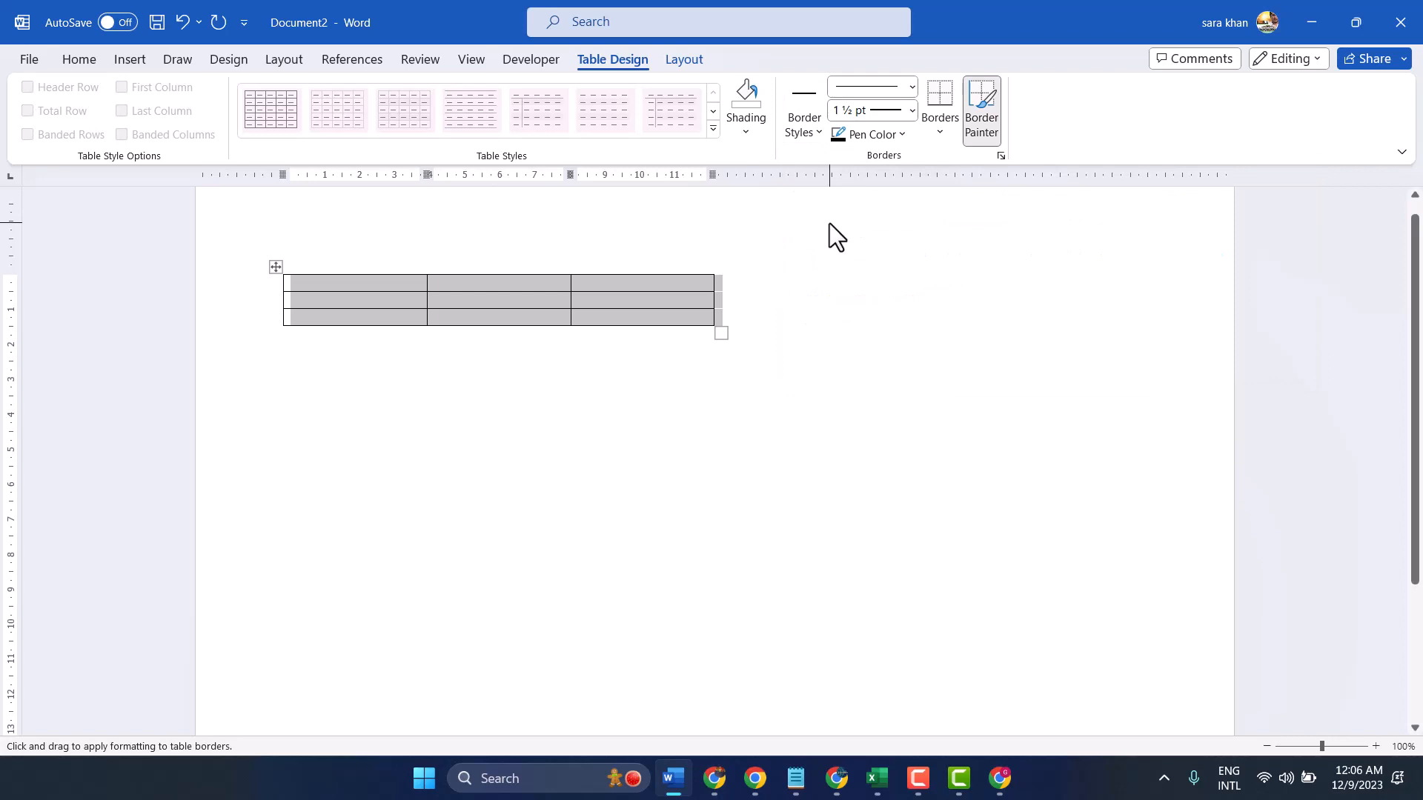
left_click(663, 275)
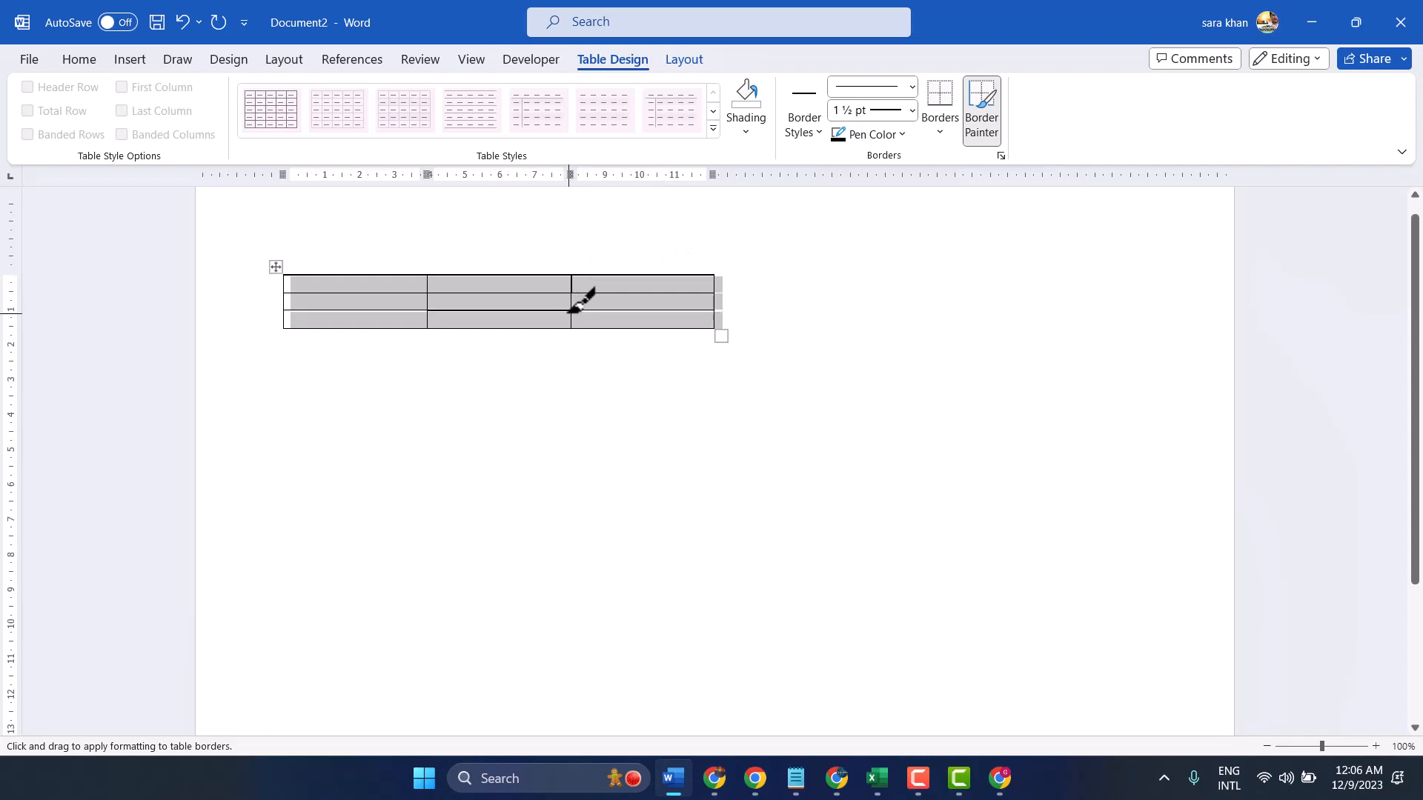
left_click_drag(569, 310, 638, 313)
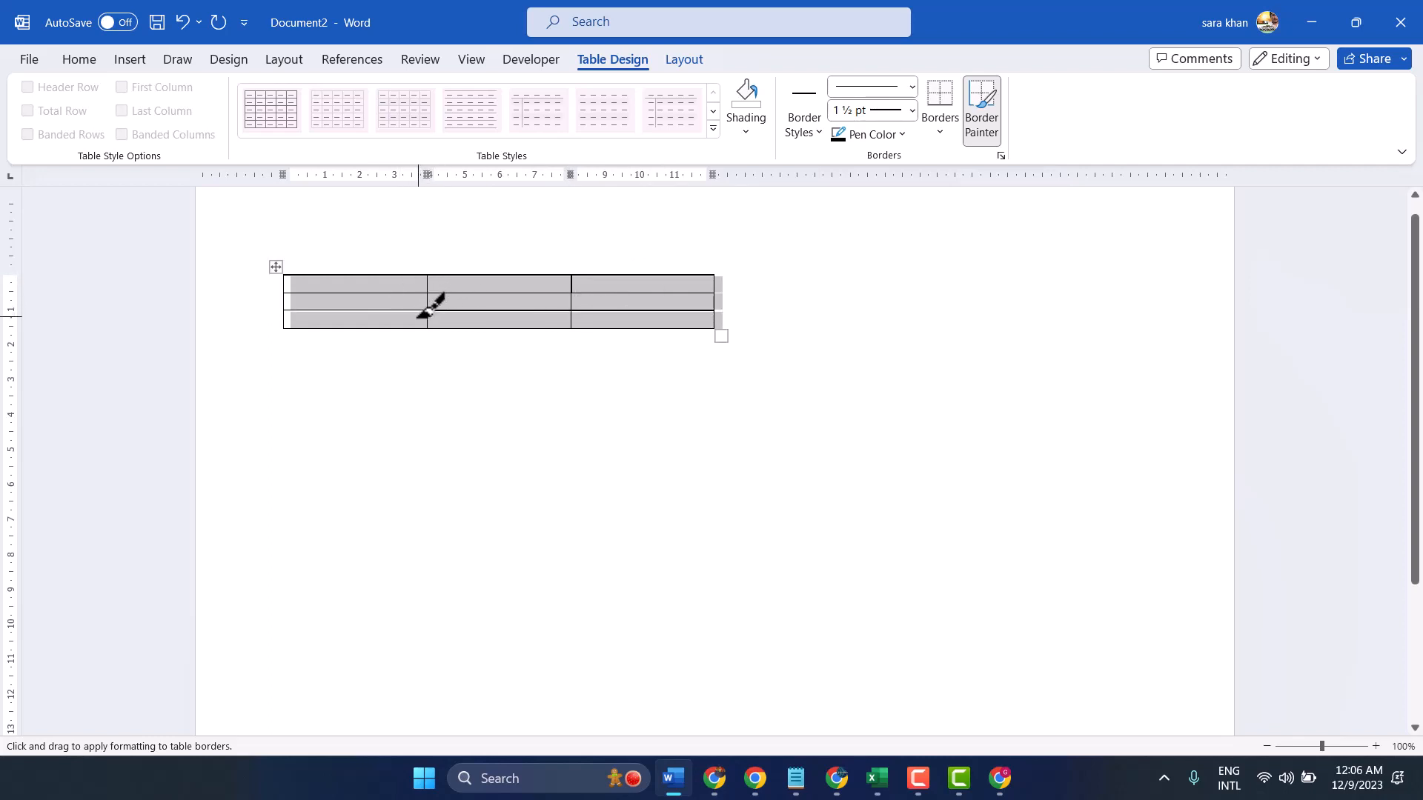
left_click_drag(422, 311, 332, 311)
left_click(330, 292)
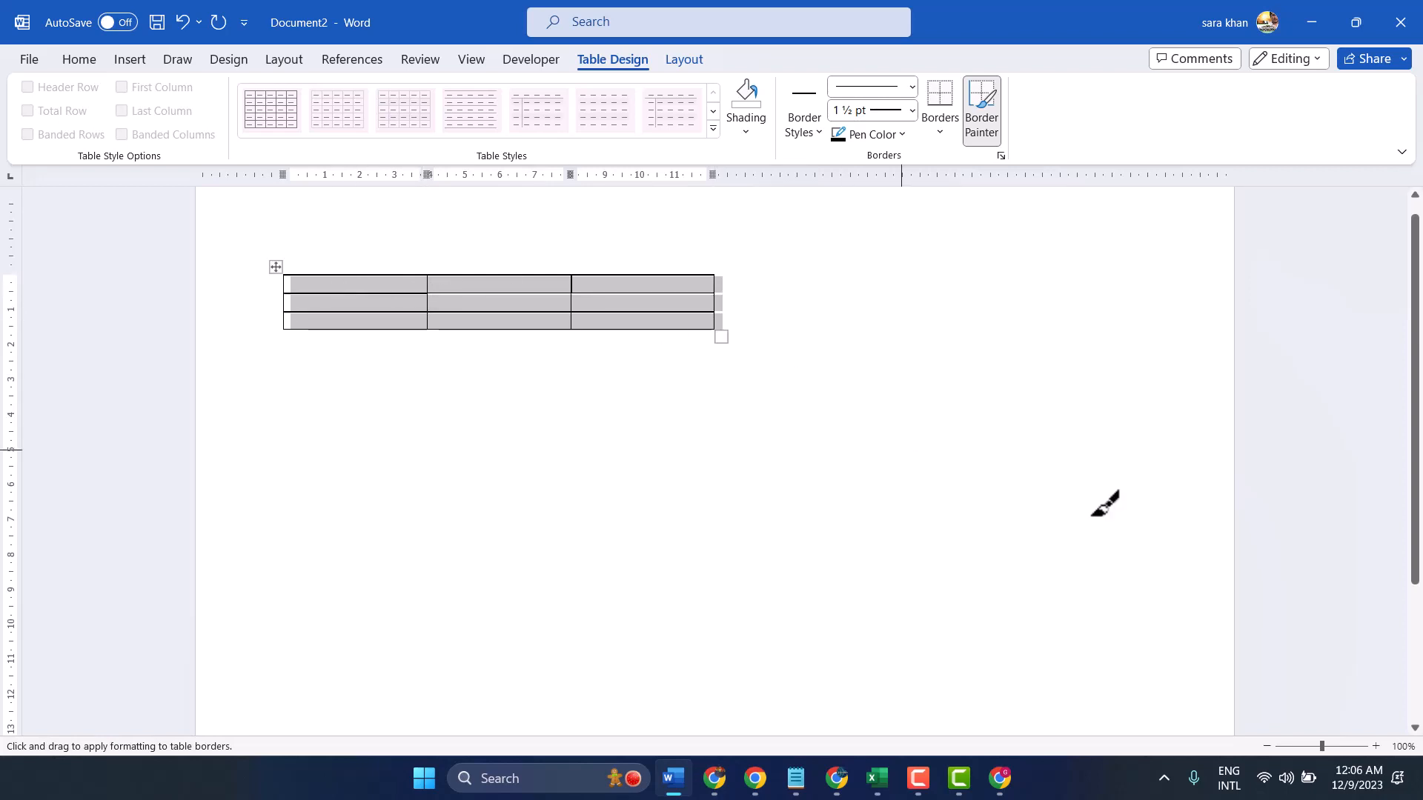
Paint the 1 ½ pt border over the table's remaining thin lines, including the side edges, bottom edge and inner lines
left_click(1376, 746)
left_click(1375, 746)
left_click(1375, 746)
left_click(1376, 746)
left_click(1375, 746)
left_click(1375, 746)
left_click(1376, 746)
left_click(1375, 746)
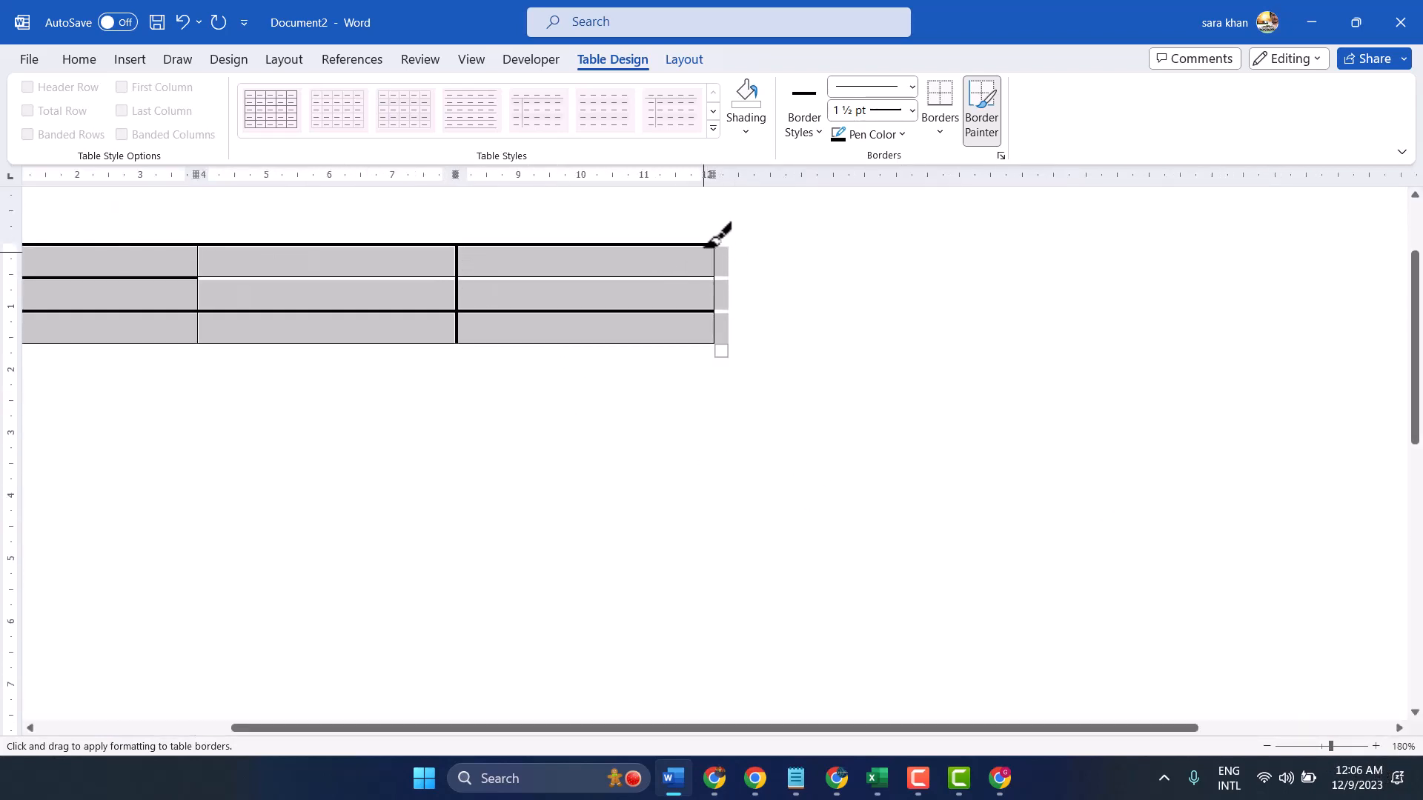
left_click_drag(713, 246, 712, 337)
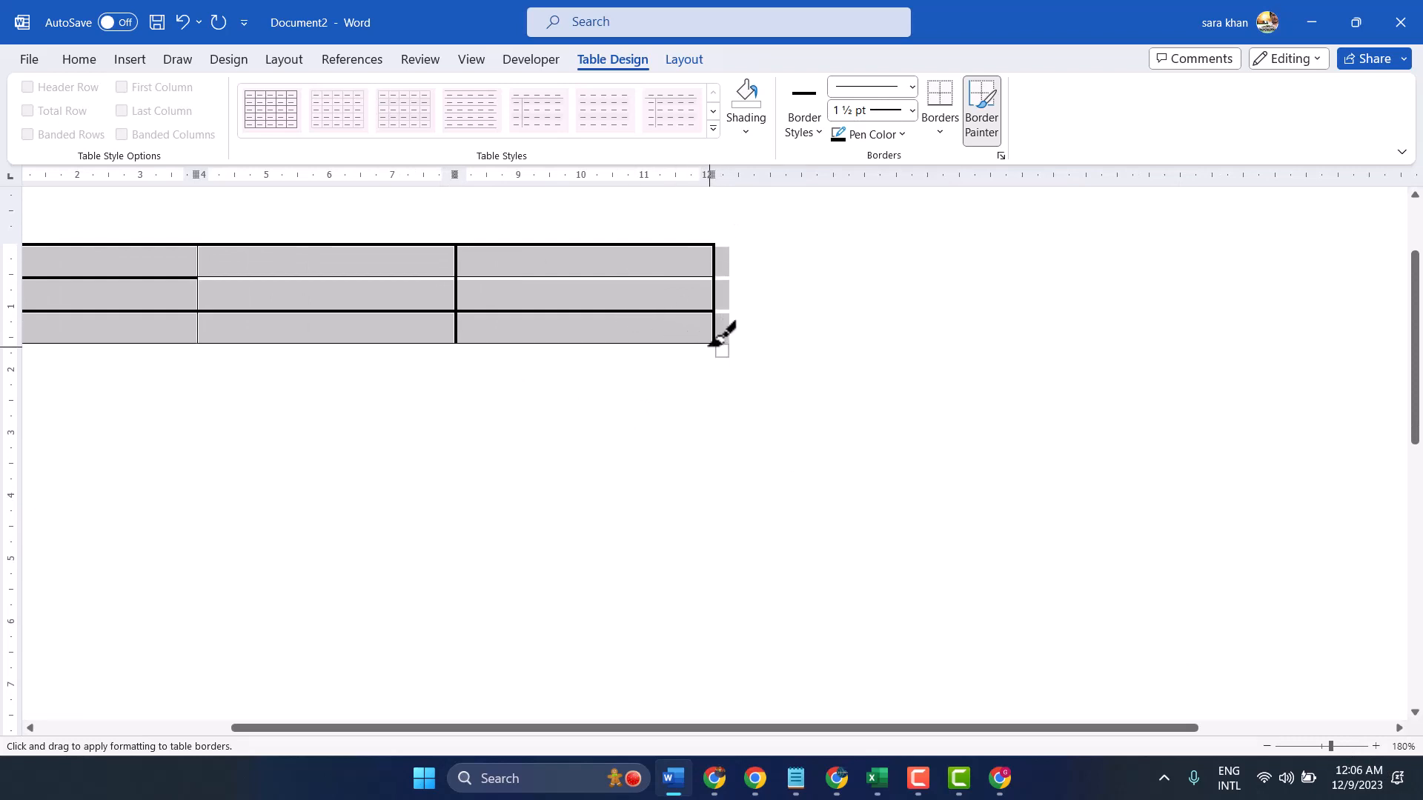
mouse_move(711, 341)
left_mouse_down()
mouse_move(309, 318)
mouse_move(157, 335)
left_mouse_up()
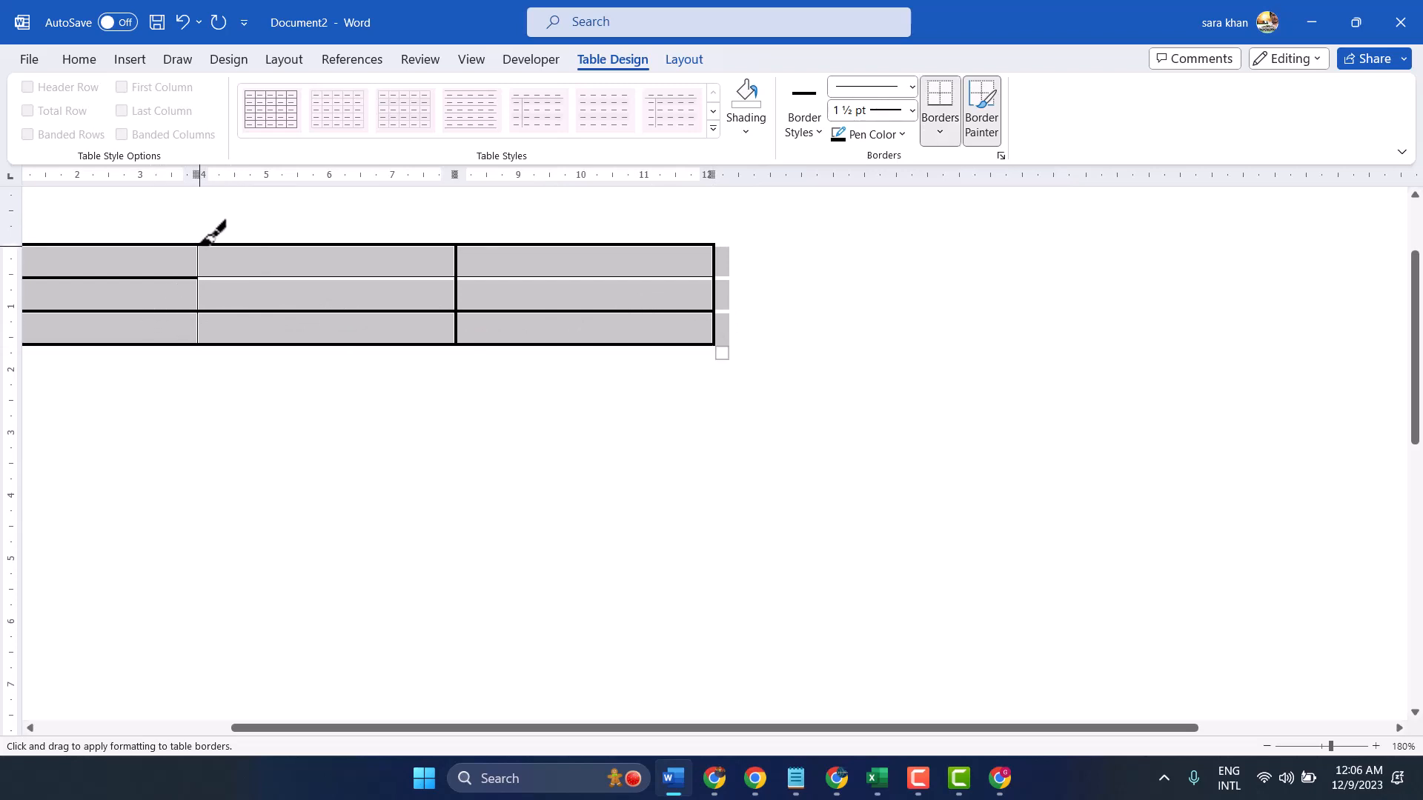
left_click_drag(200, 245, 200, 338)
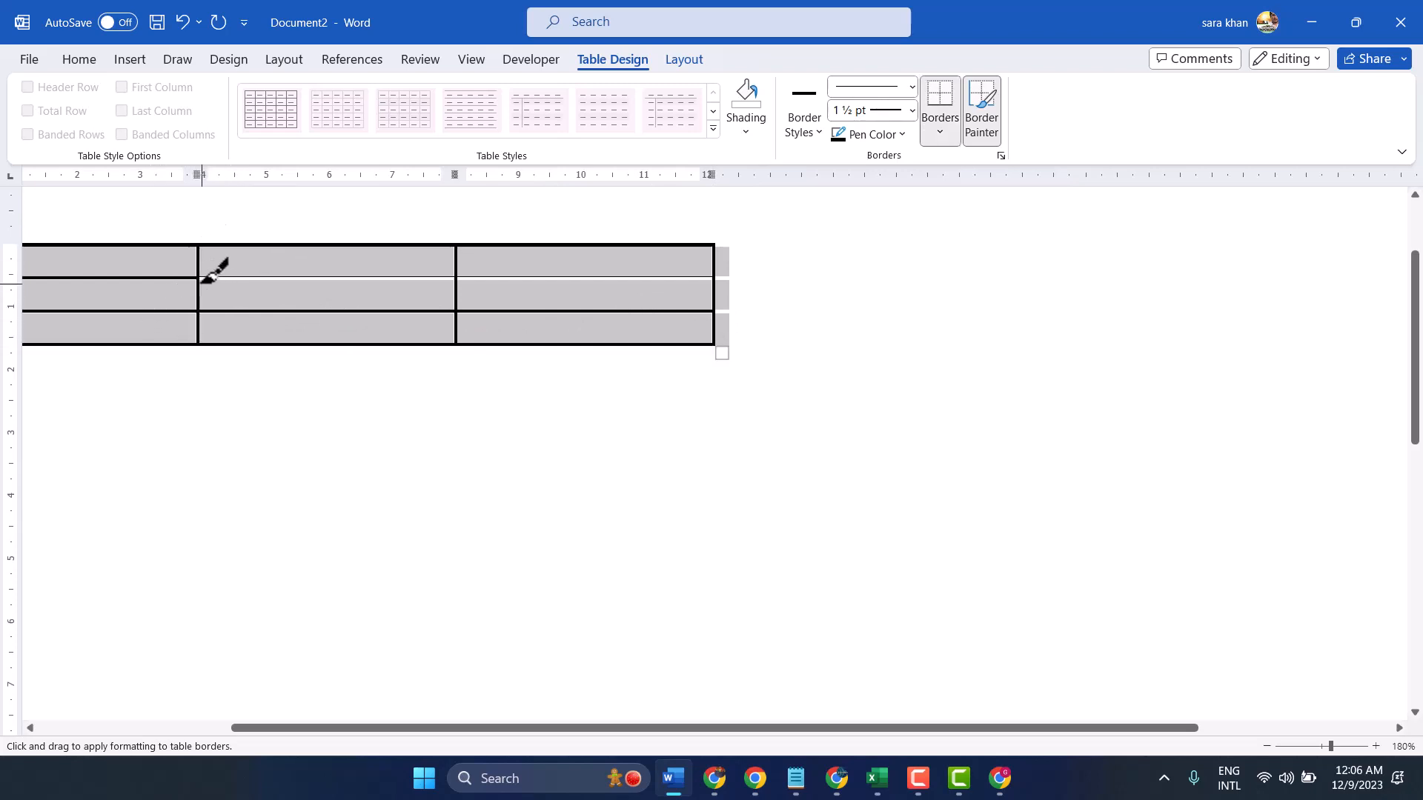
left_click_drag(200, 277, 667, 277)
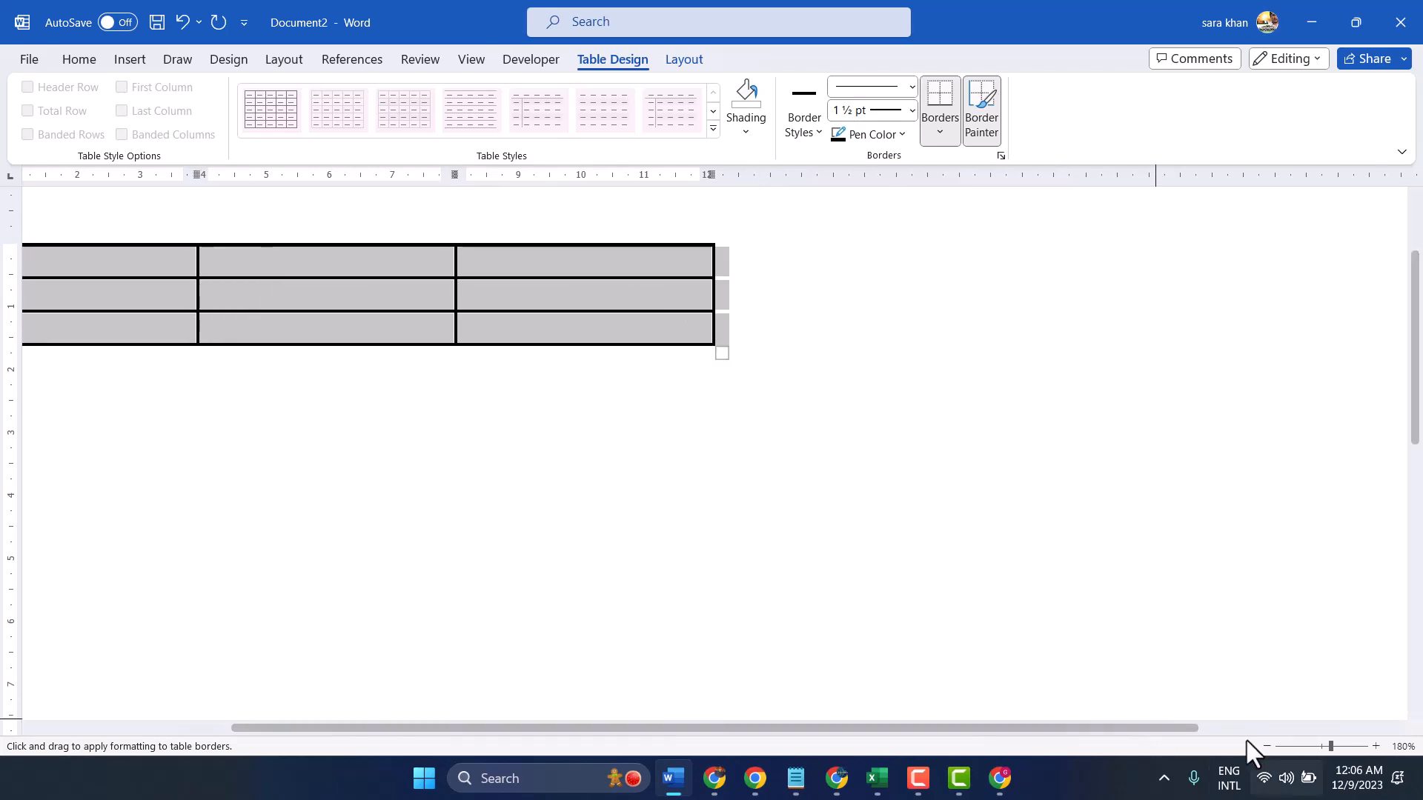
left_click(1314, 746)
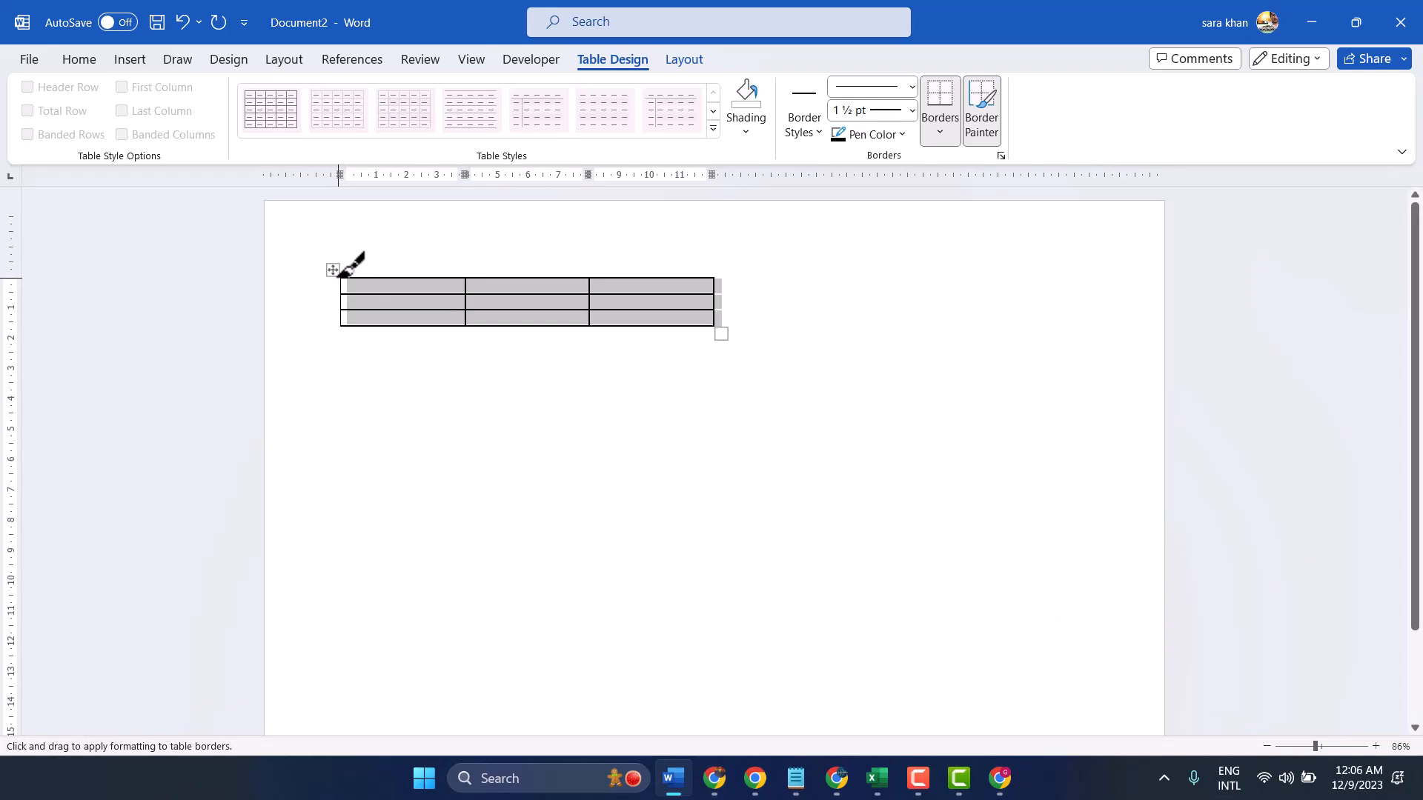
left_click_drag(340, 276, 342, 327)
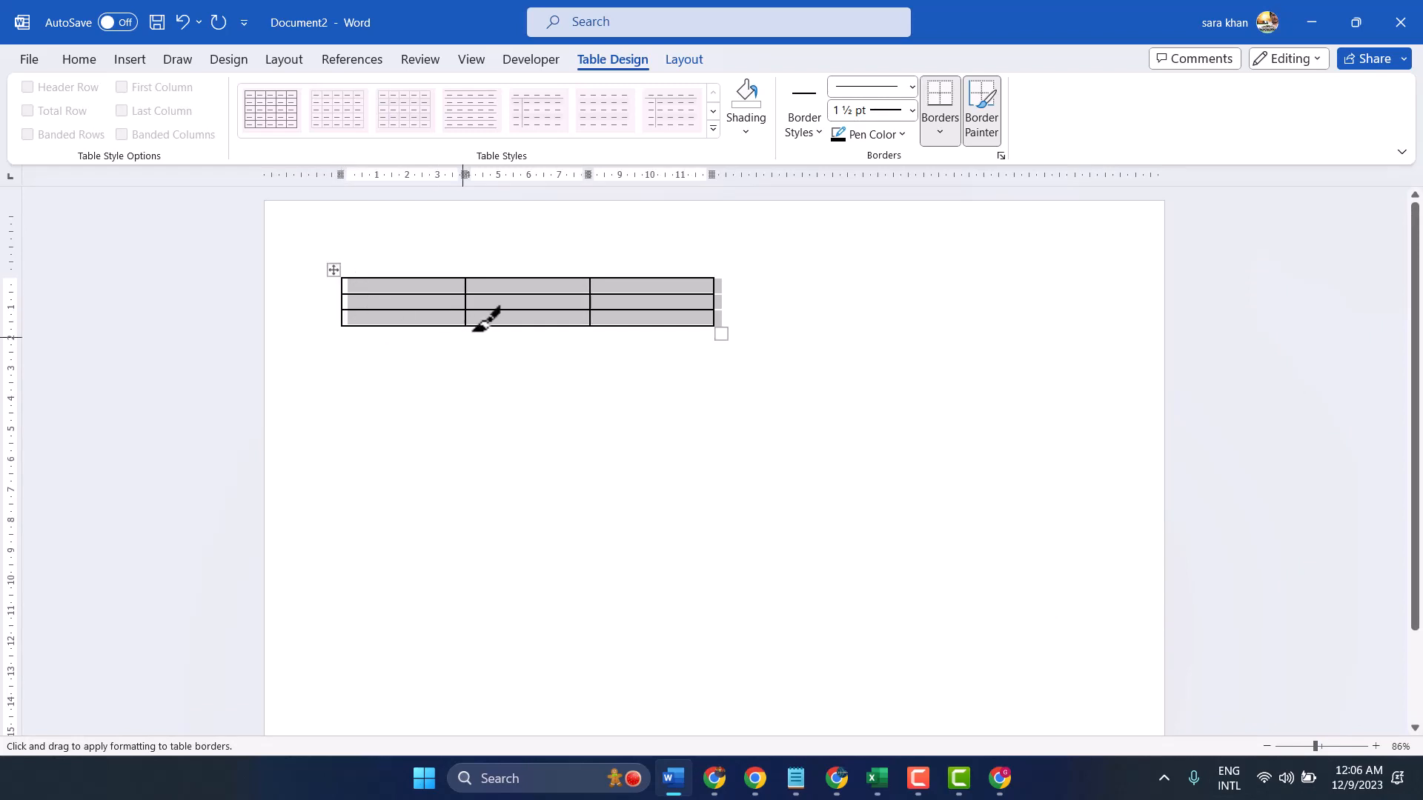
Set the border weight to 6 pt and paint the table's entire top edge with it
left_click(913, 115)
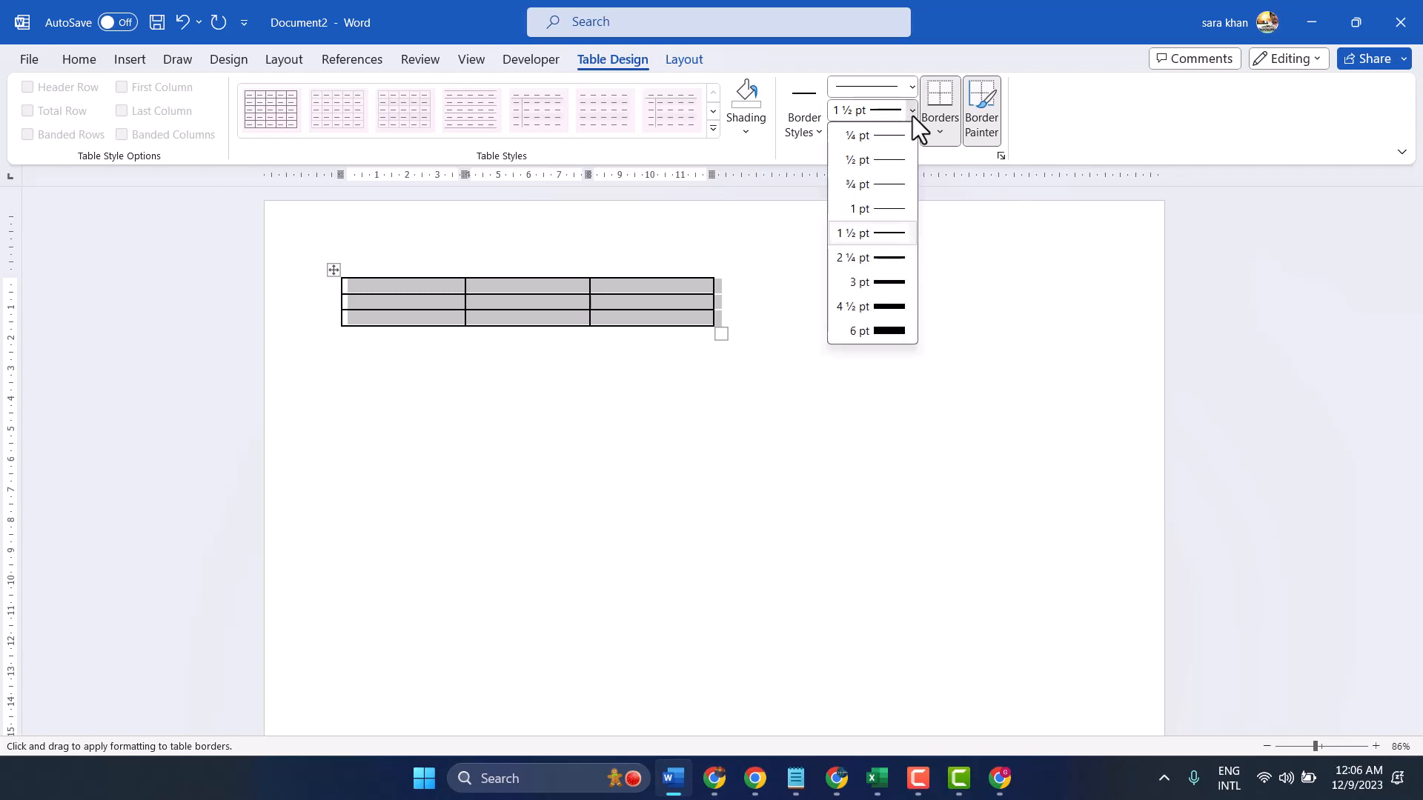
left_click(876, 330)
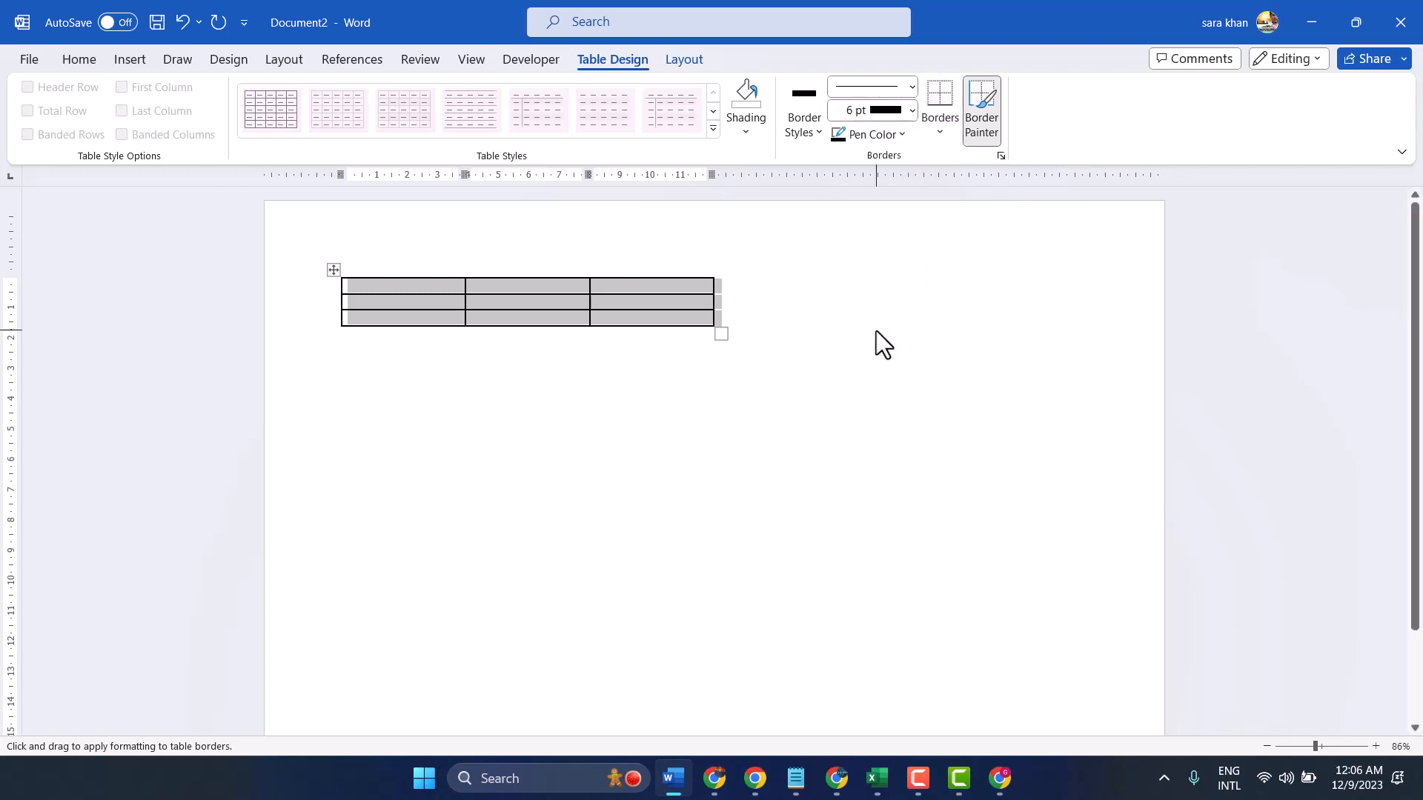
left_click(635, 278)
left_click(583, 279)
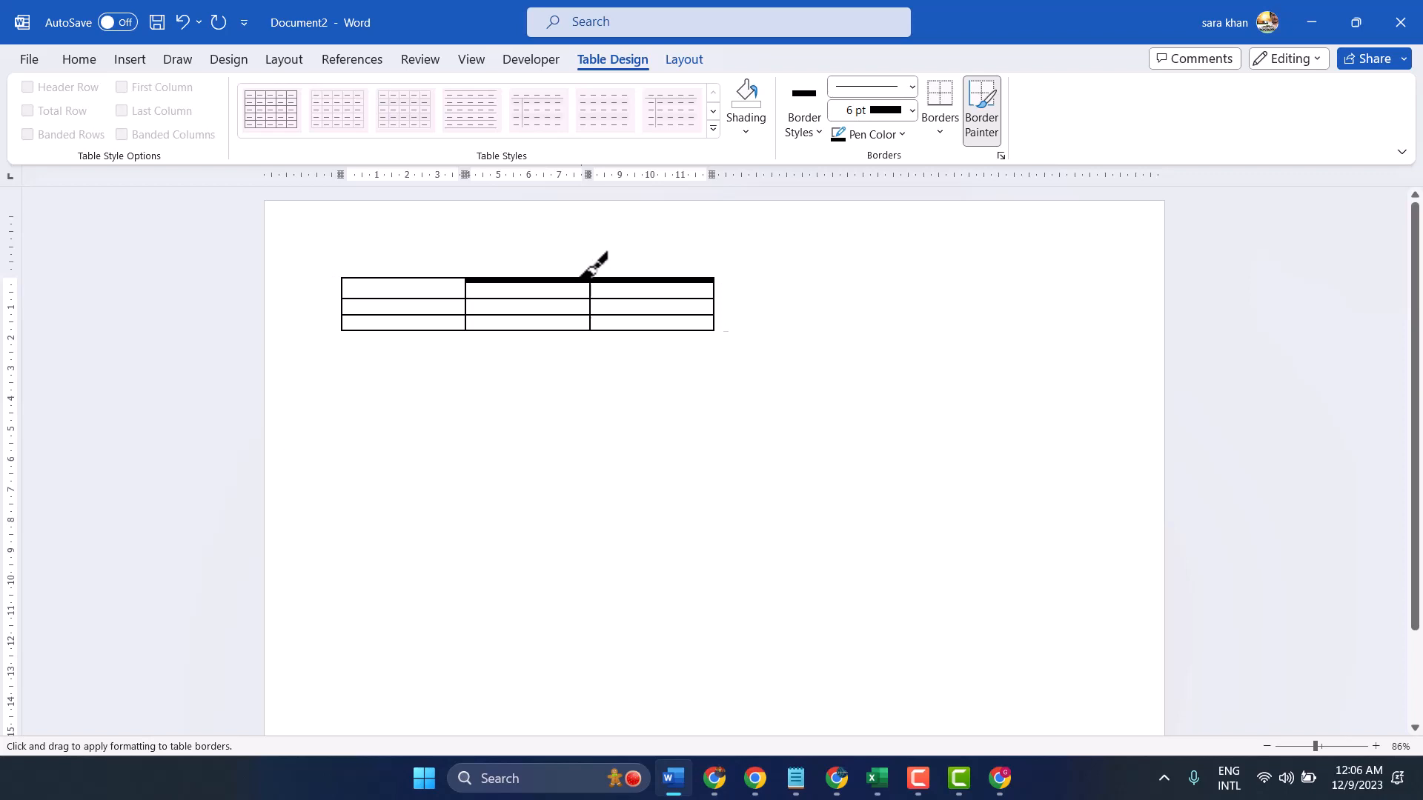
left_click(408, 277)
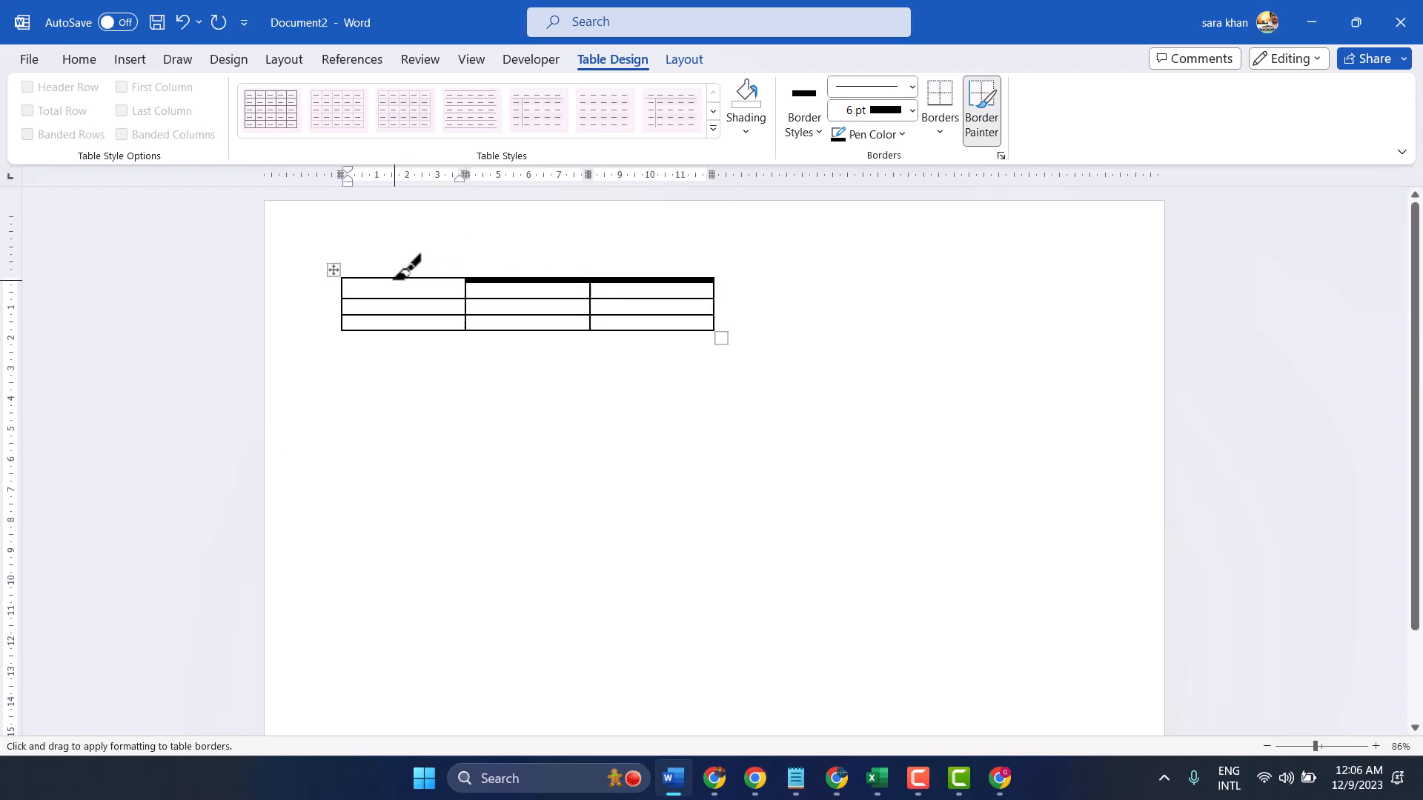
left_click(395, 277)
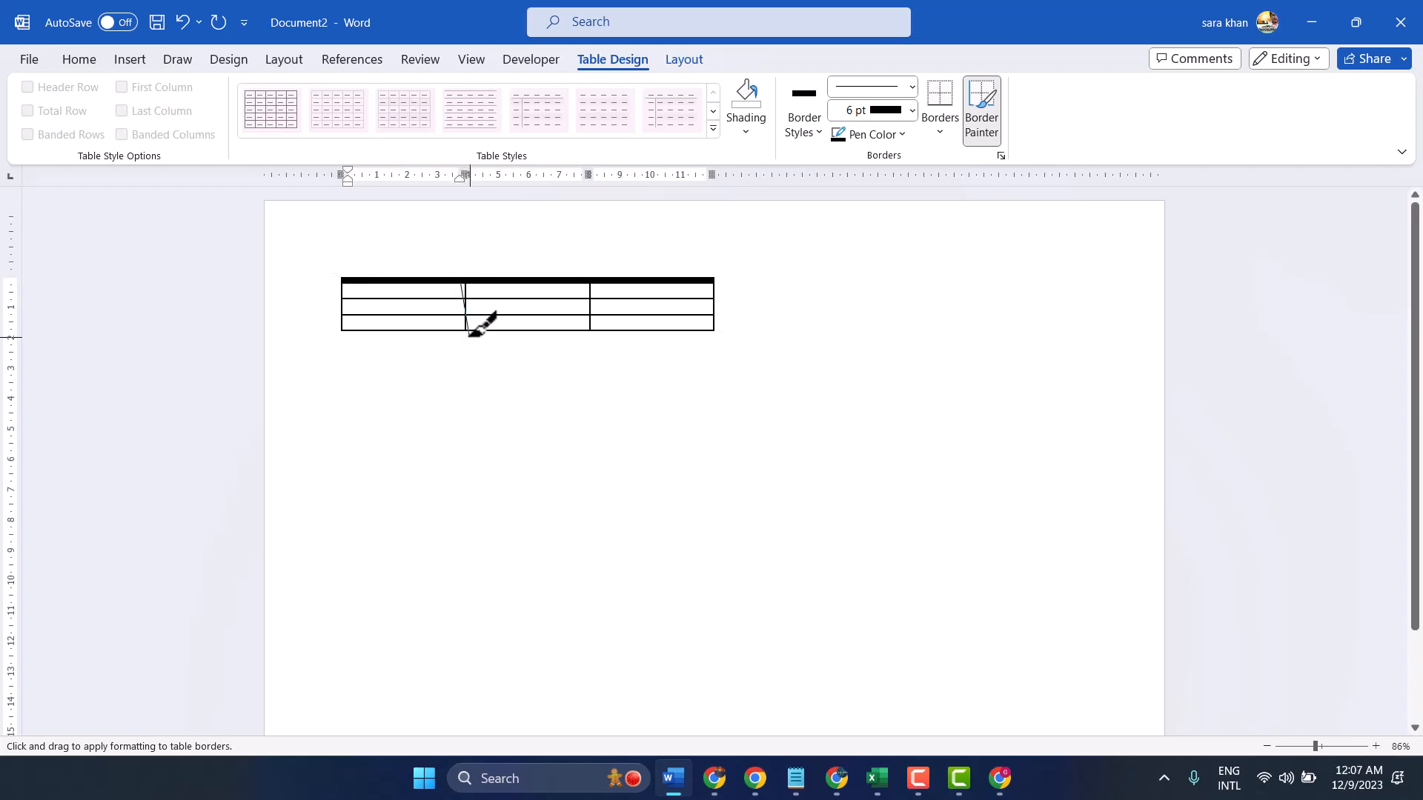
key("Escape")
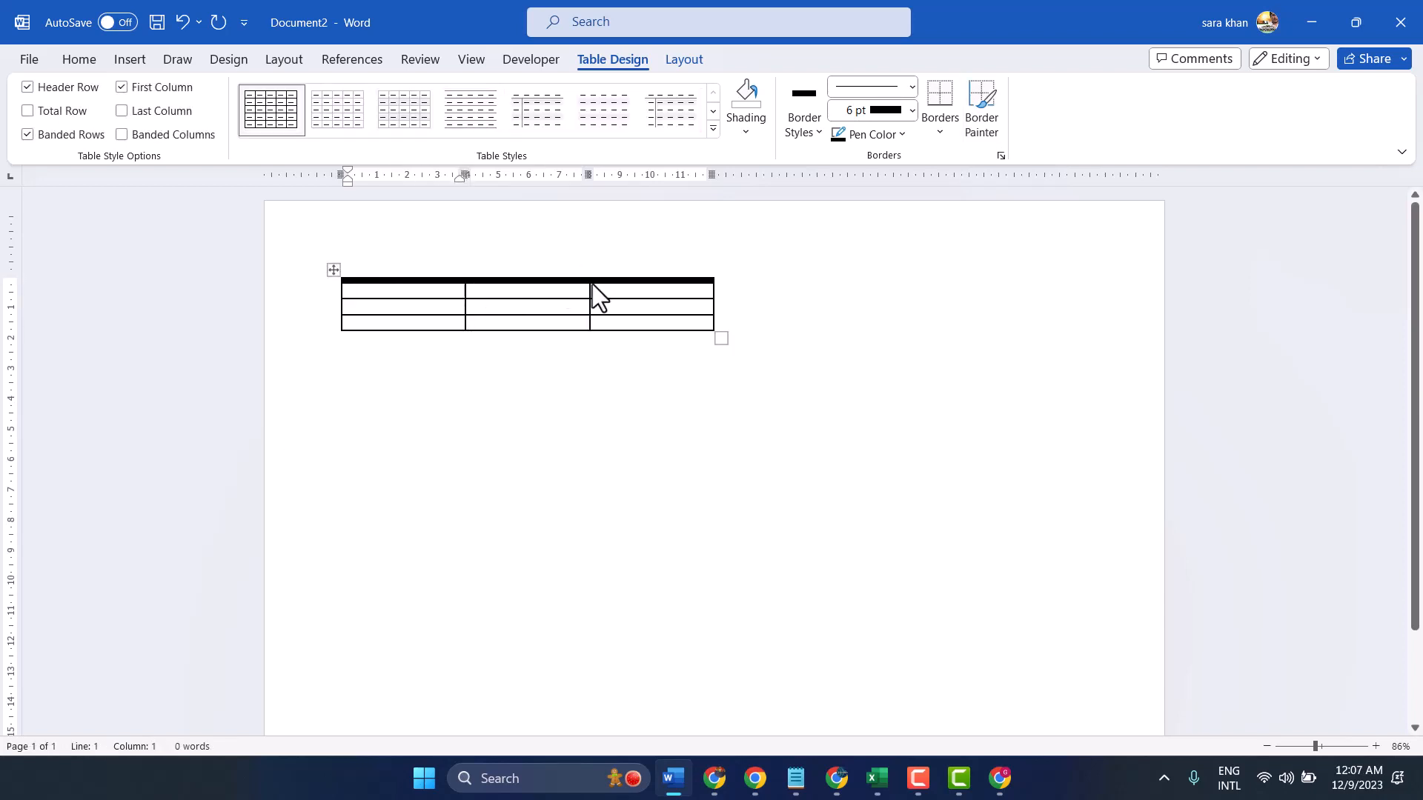
Paint the 6 pt border over all inner lines and the bottom and side edges of the table, leaving no thin lines
left_click(794, 122)
left_click(820, 327)
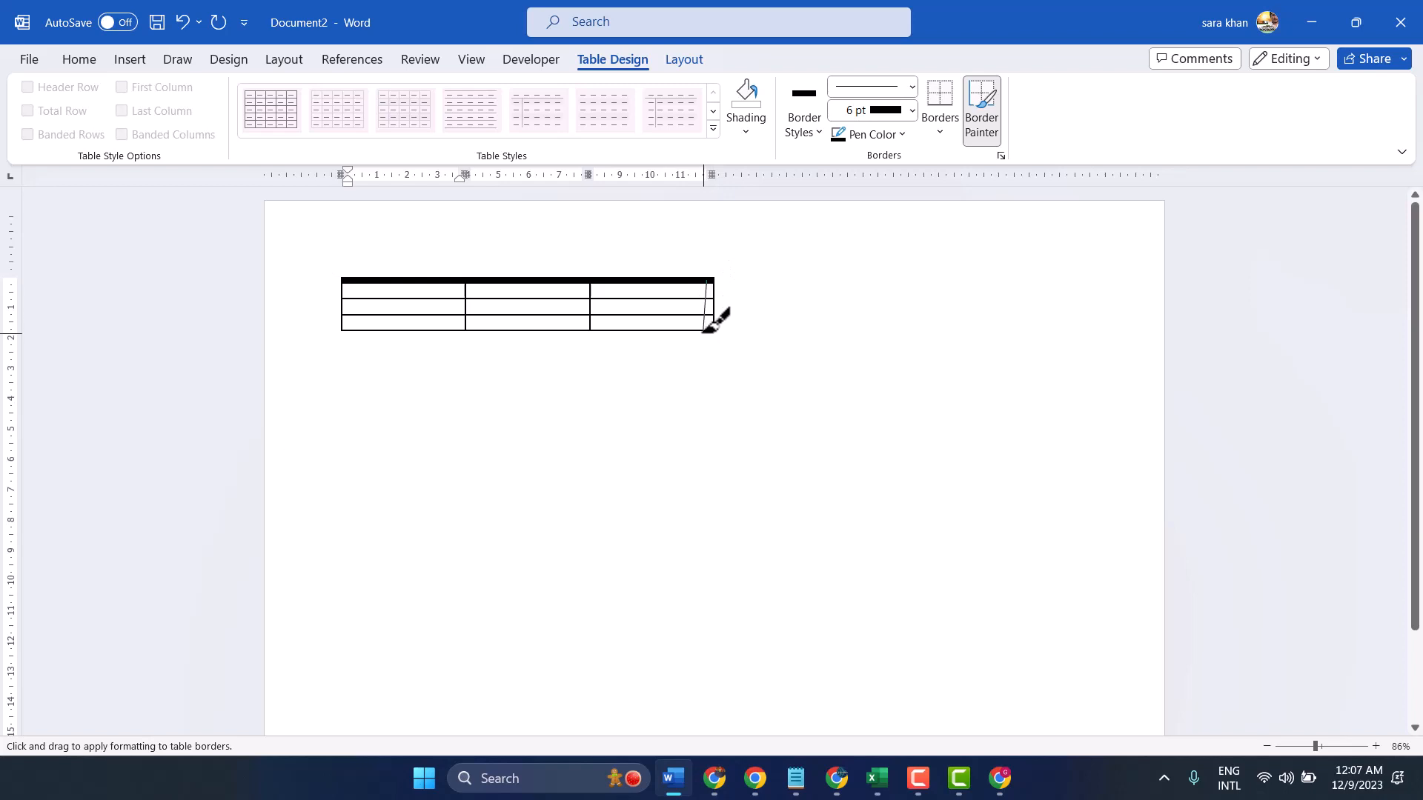
left_click_drag(591, 283, 591, 327)
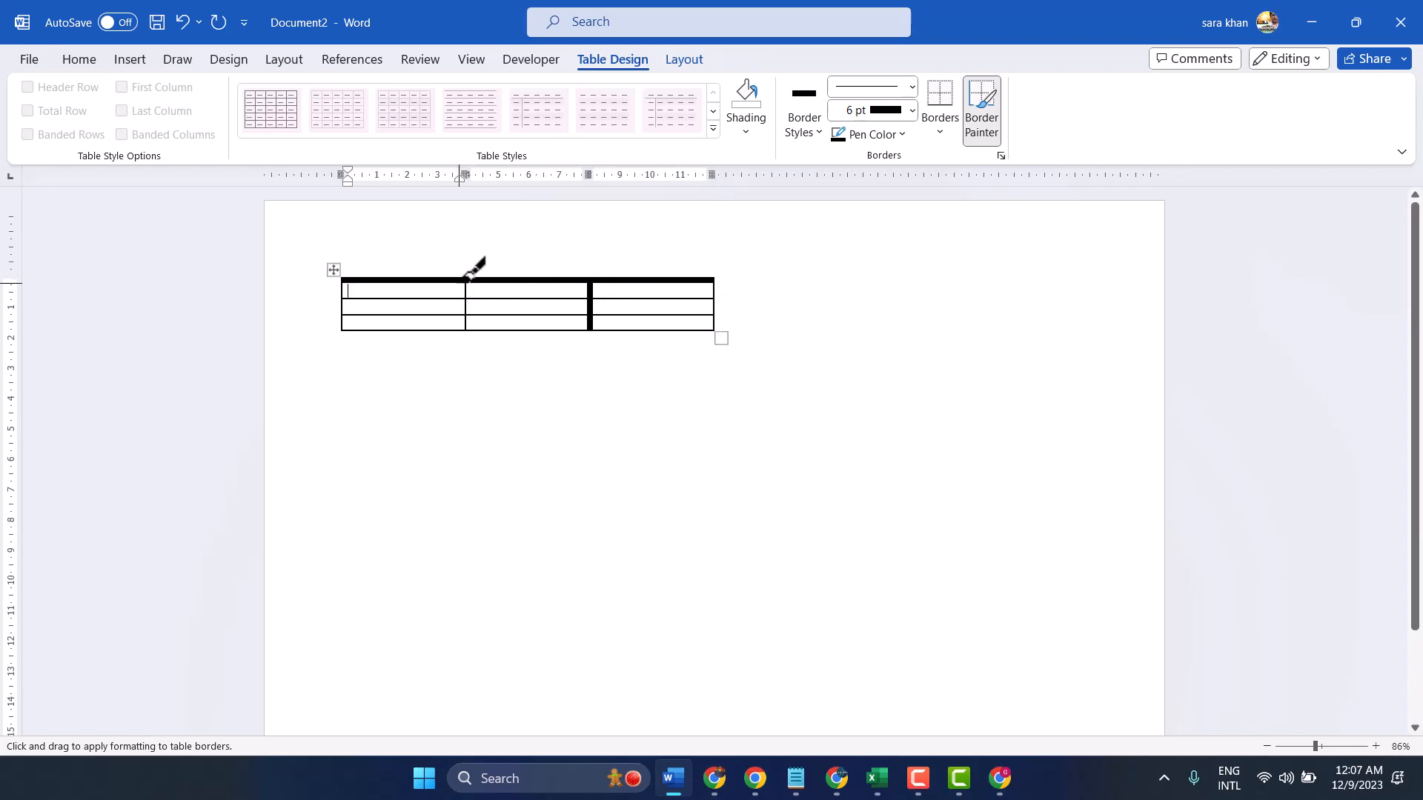
left_click_drag(469, 310, 467, 328)
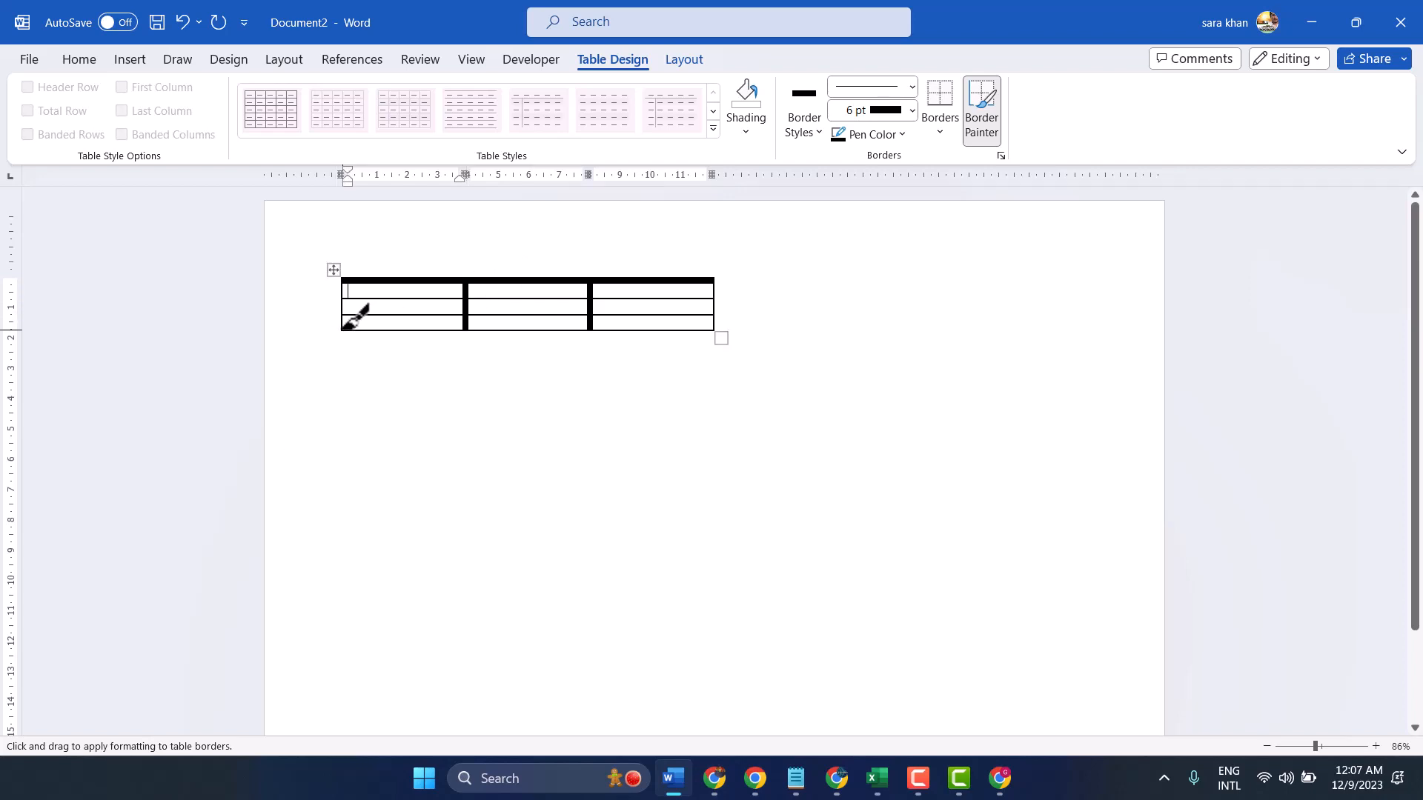
mouse_move(346, 327)
left_mouse_down()
mouse_move(715, 326)
mouse_move(700, 330)
left_mouse_up()
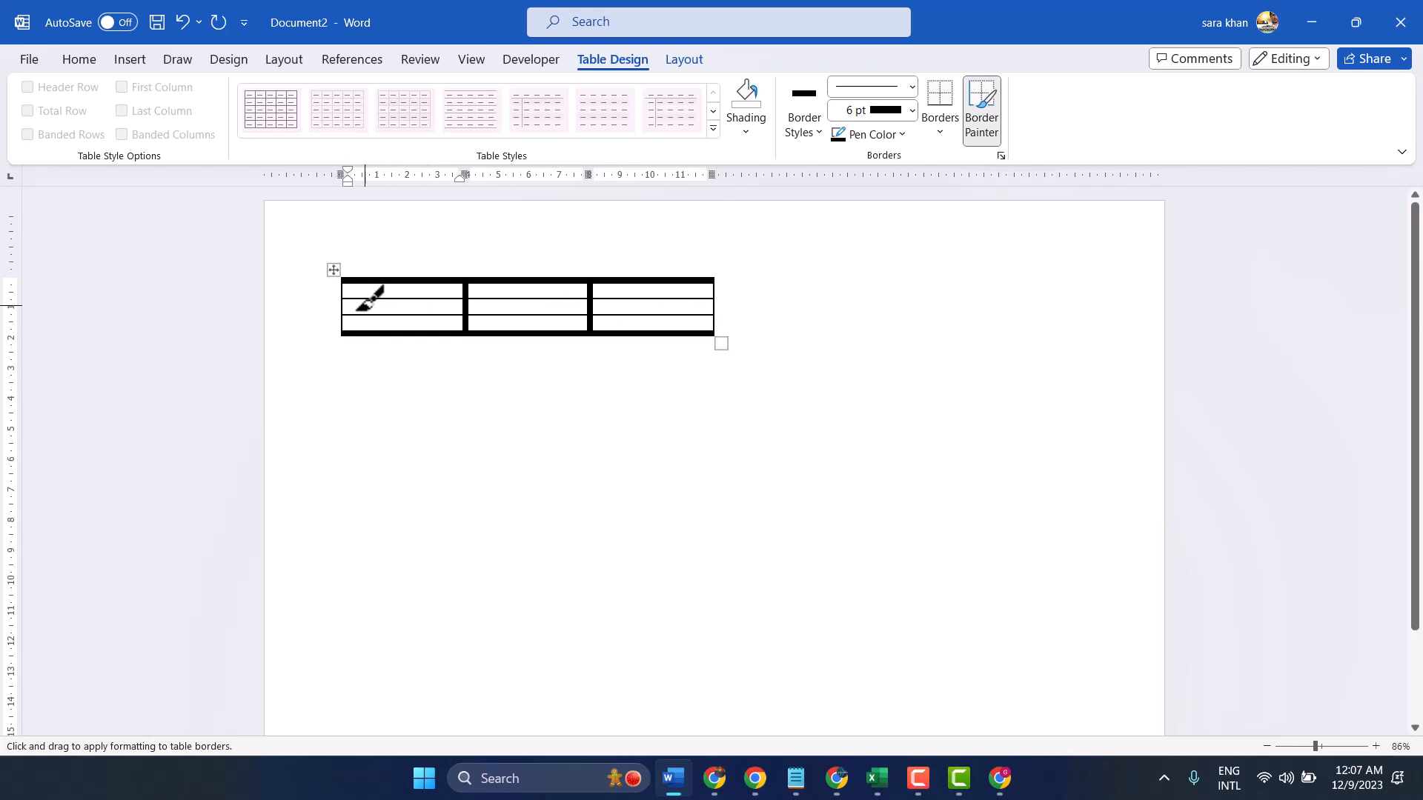
left_click_drag(361, 315, 730, 305)
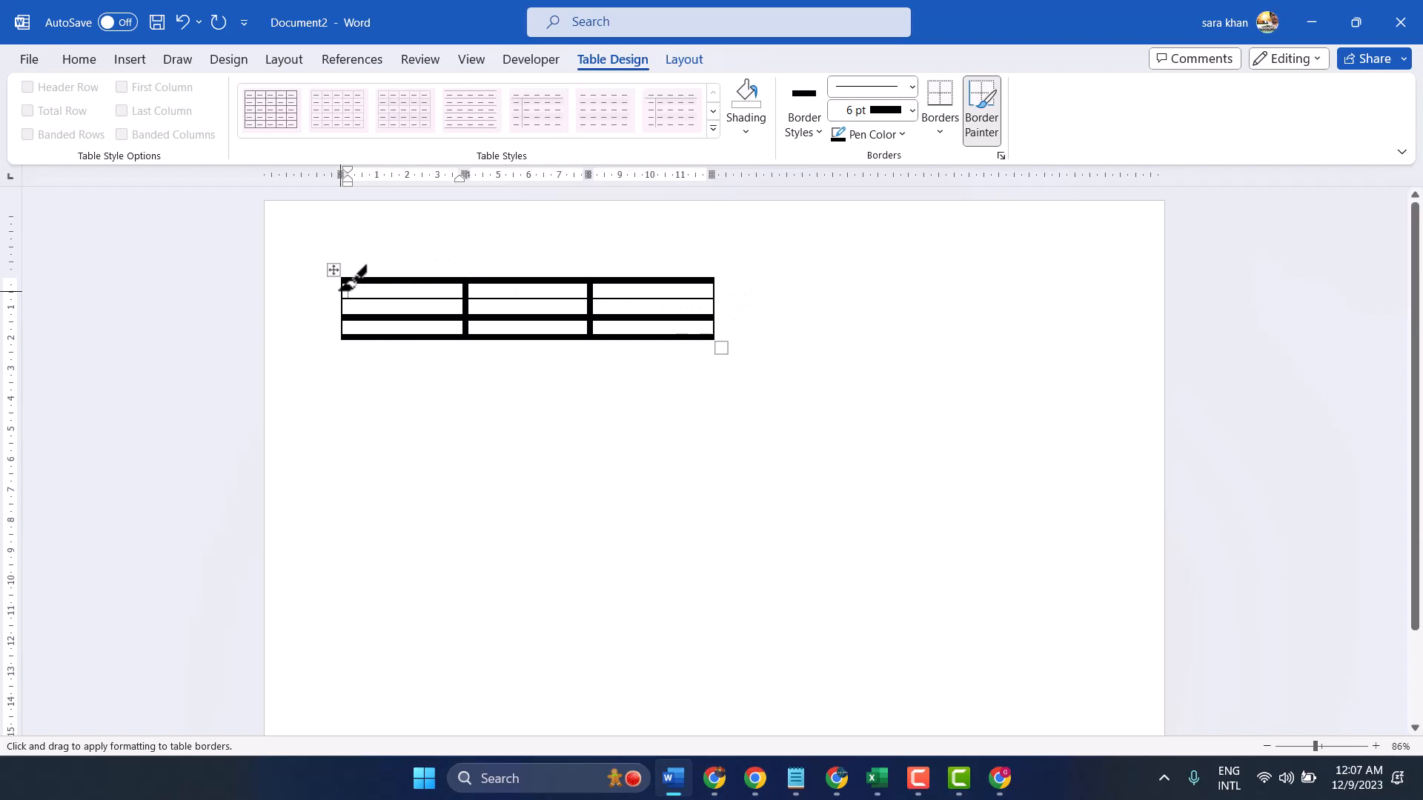
mouse_move(346, 296)
left_mouse_down()
mouse_move(715, 286)
mouse_move(711, 340)
left_mouse_up()
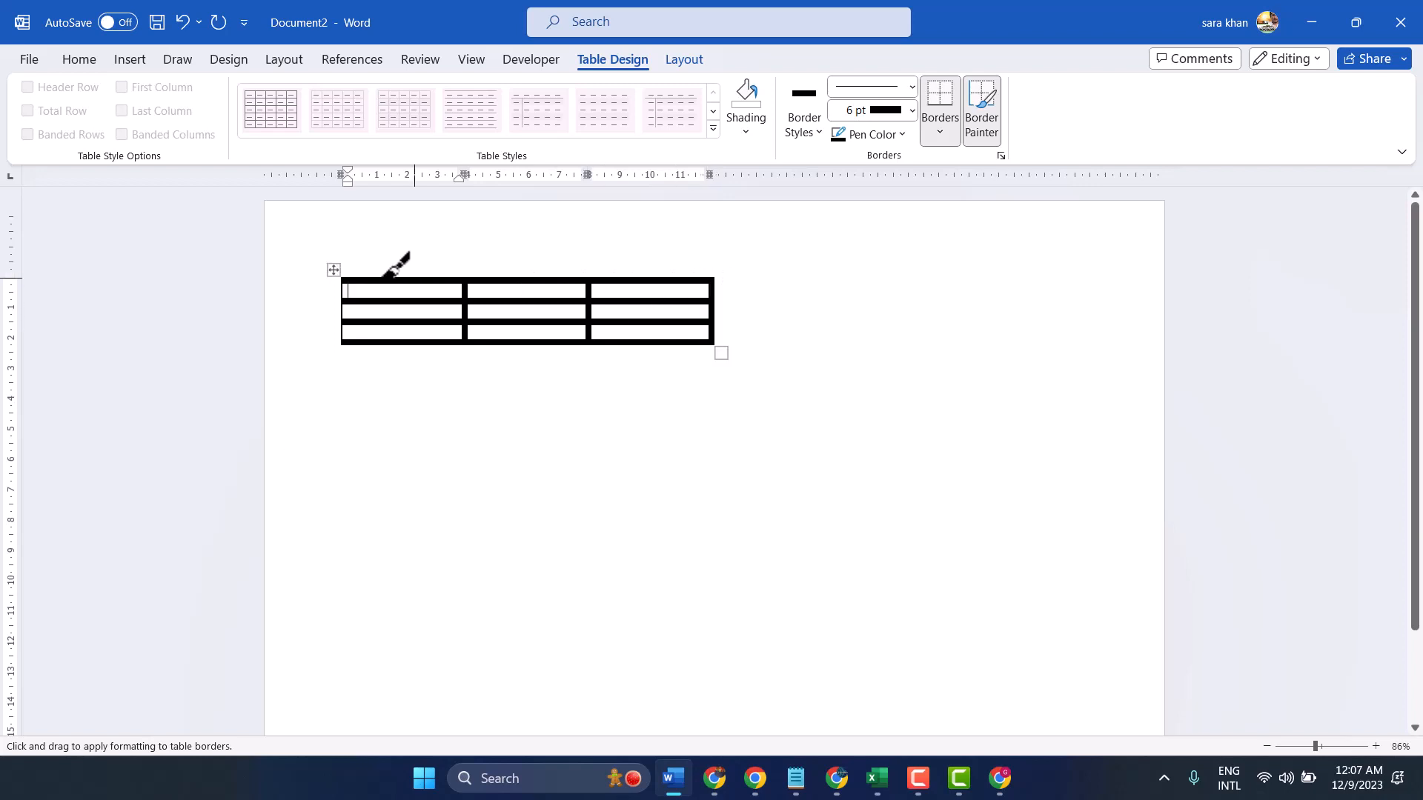
left_click_drag(341, 282, 340, 341)
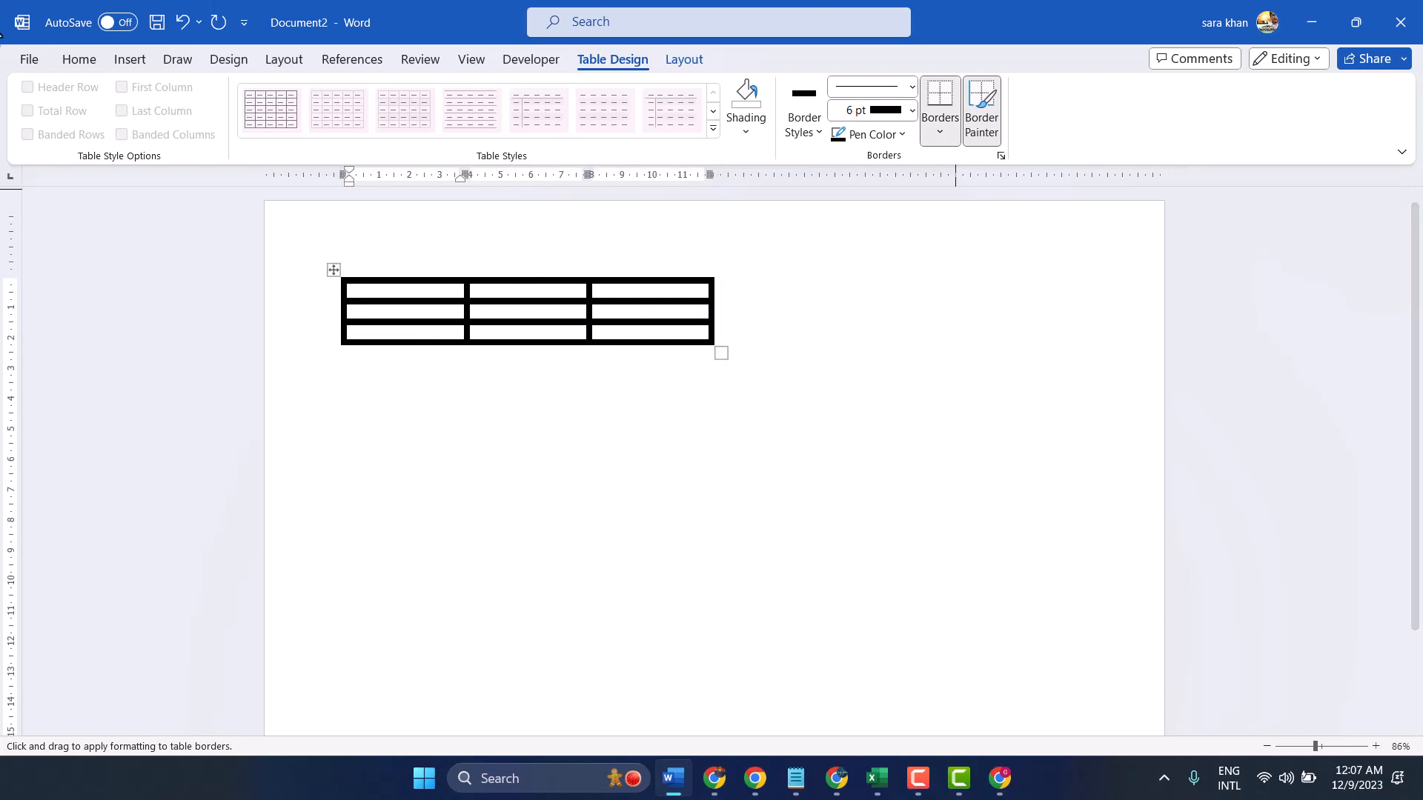
double_click(750, 382)
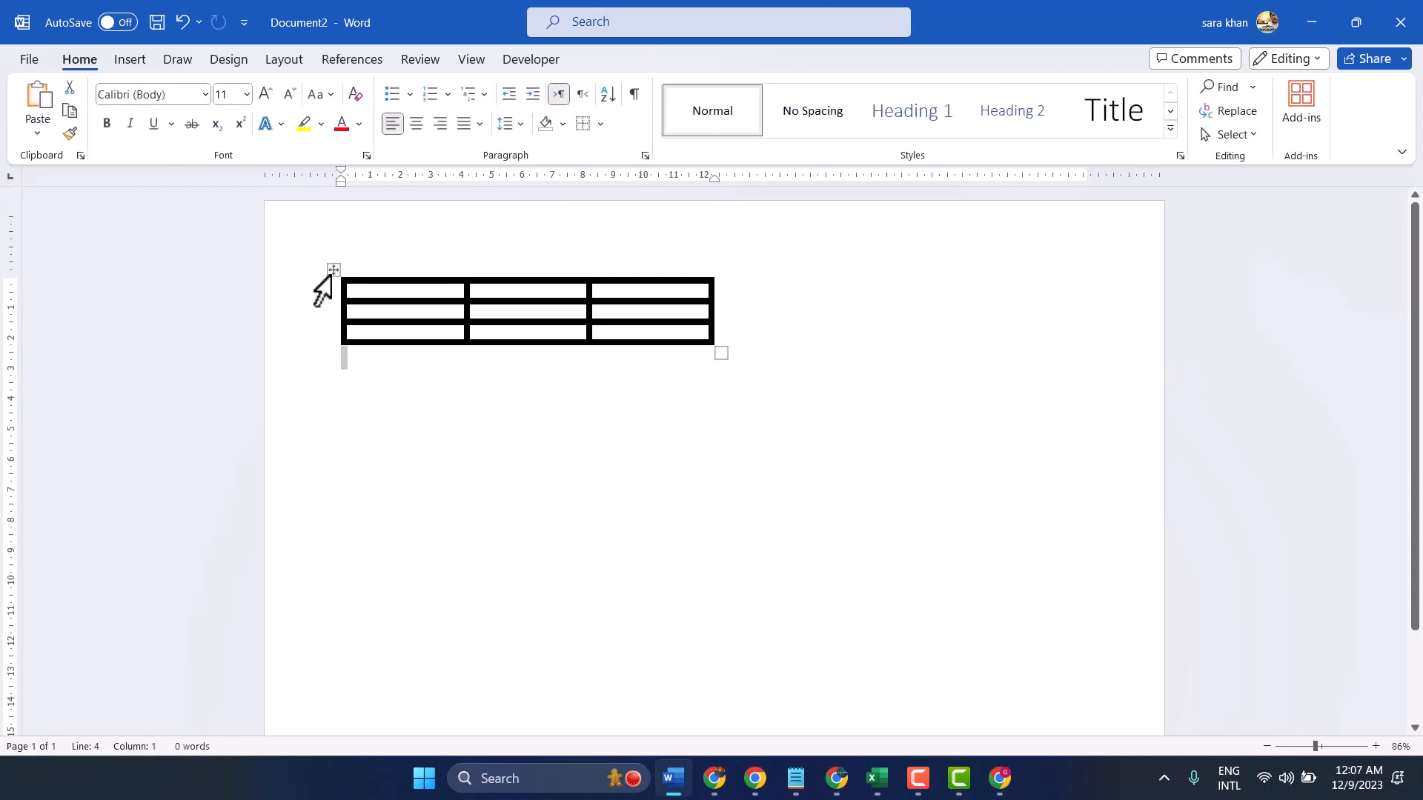
Enlarge the whole table from its bottom corner to about 23 cm wide, with taller rows
left_click(332, 271)
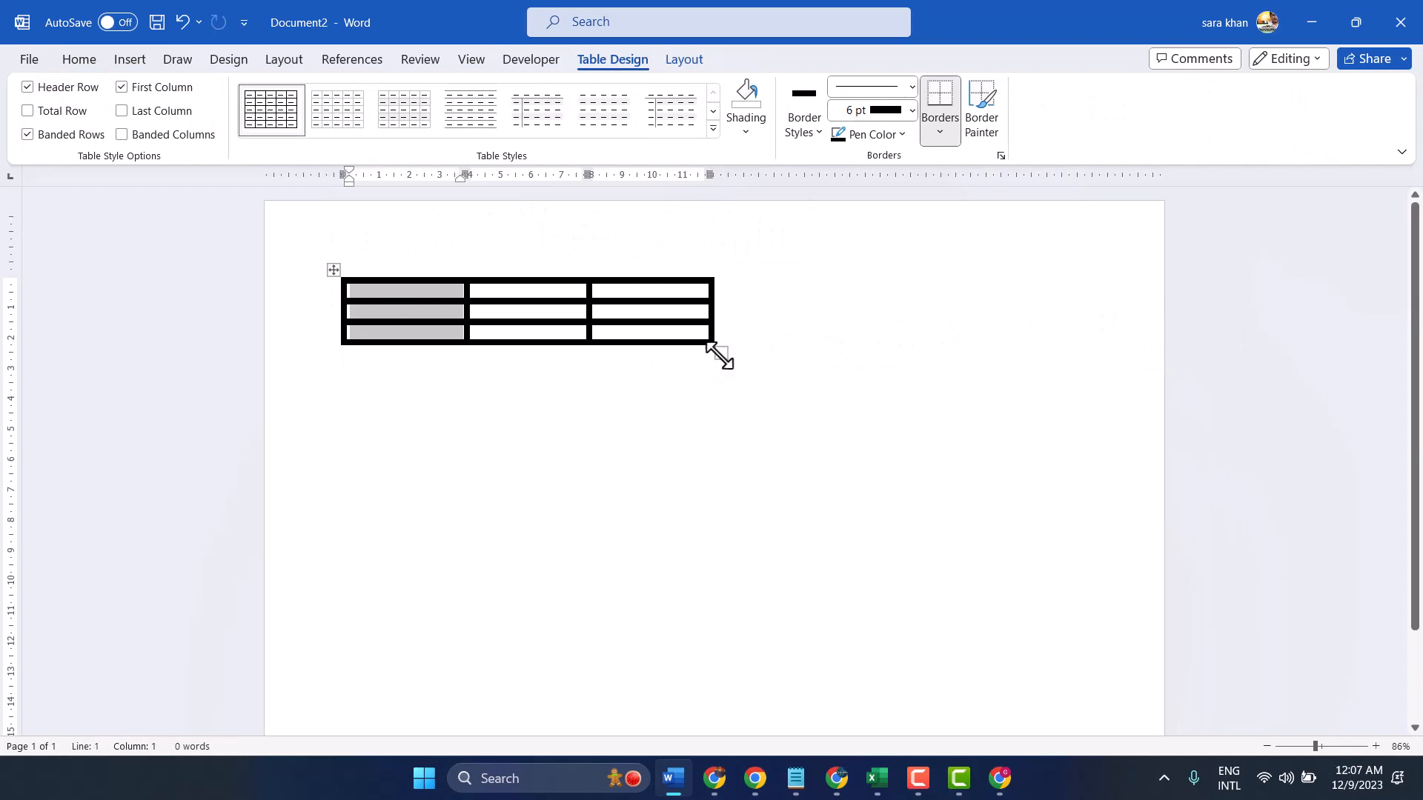
left_click_drag(721, 355, 908, 537)
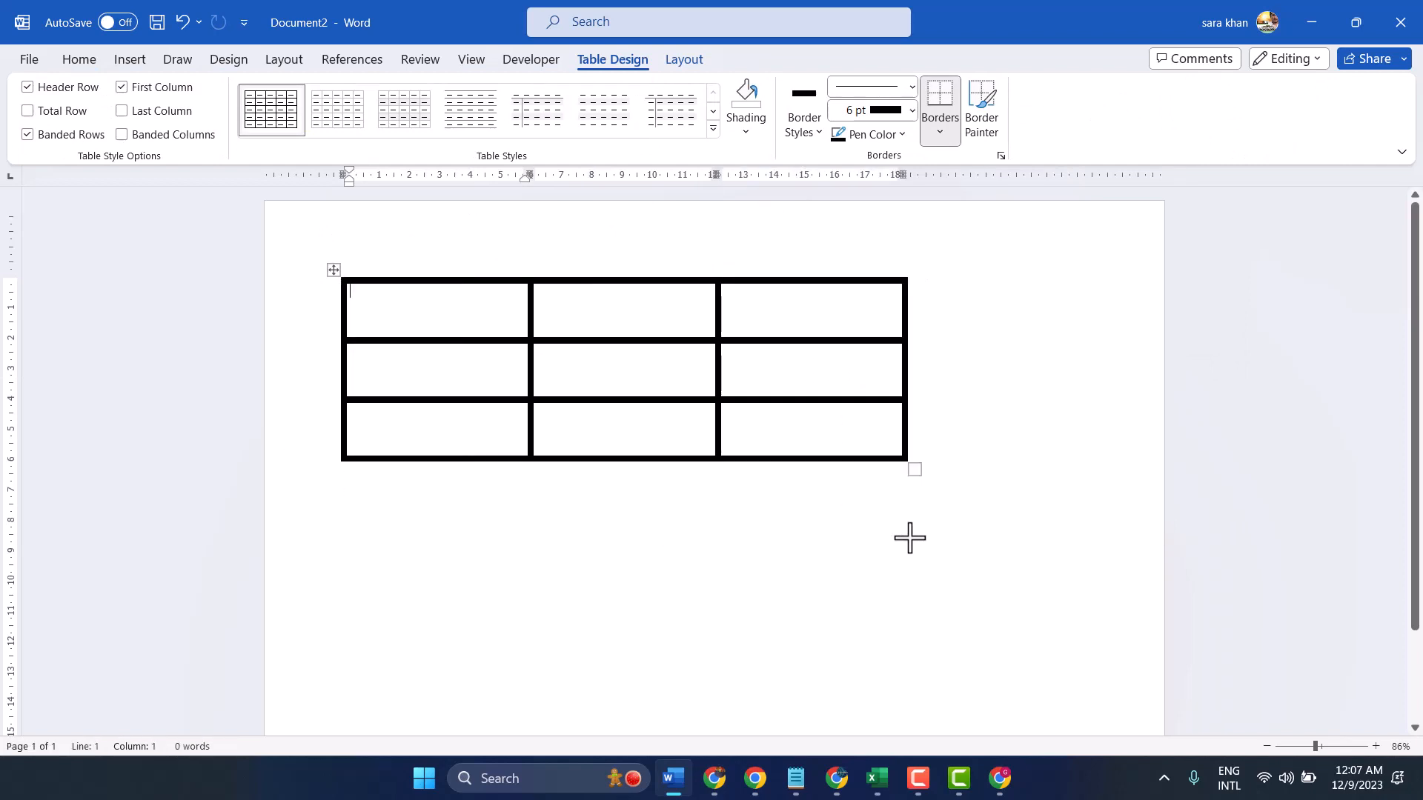
left_click_drag(914, 470, 1044, 586)
left_click(679, 658)
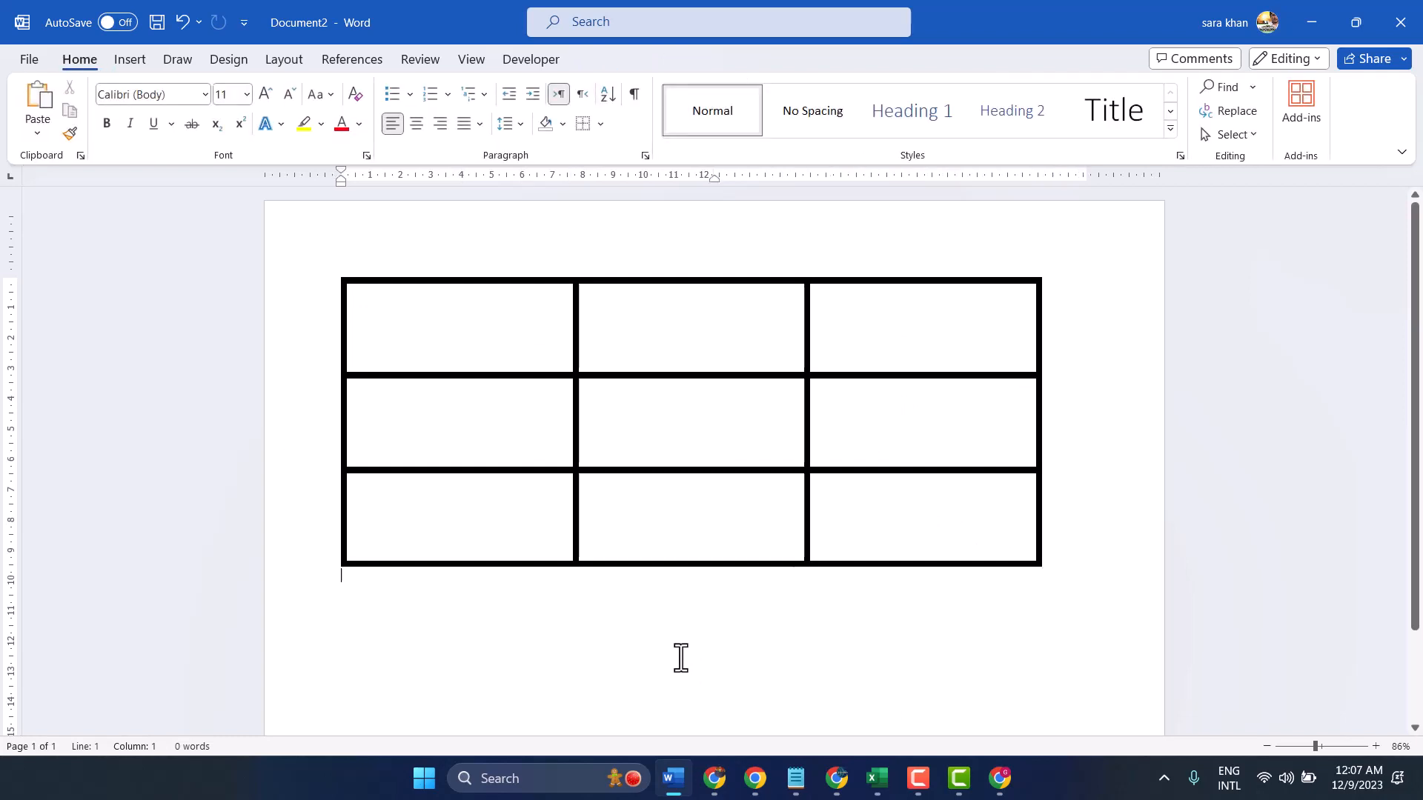
Select the whole table and recolor all of its borders dark orange at 6 pt
left_click(334, 271)
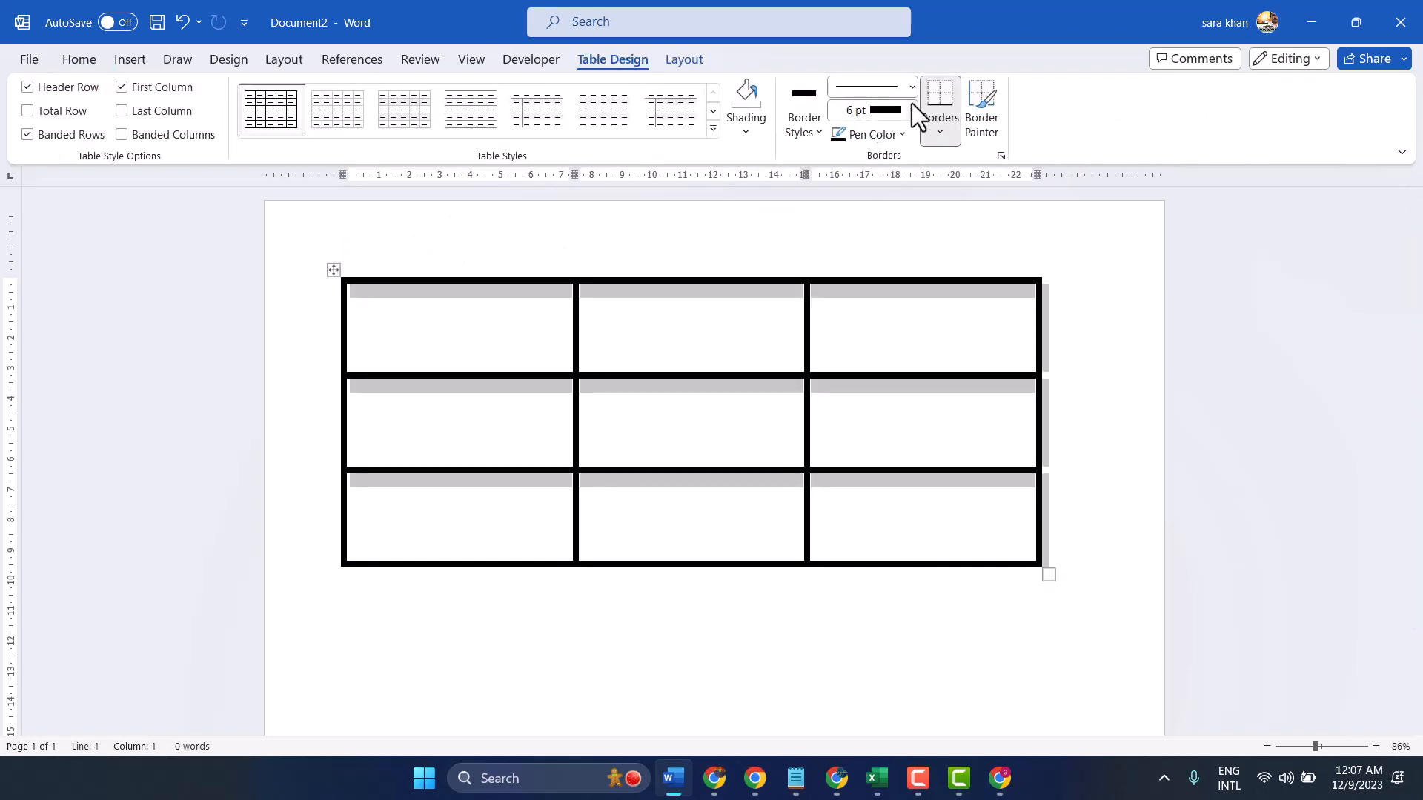
left_click(865, 133)
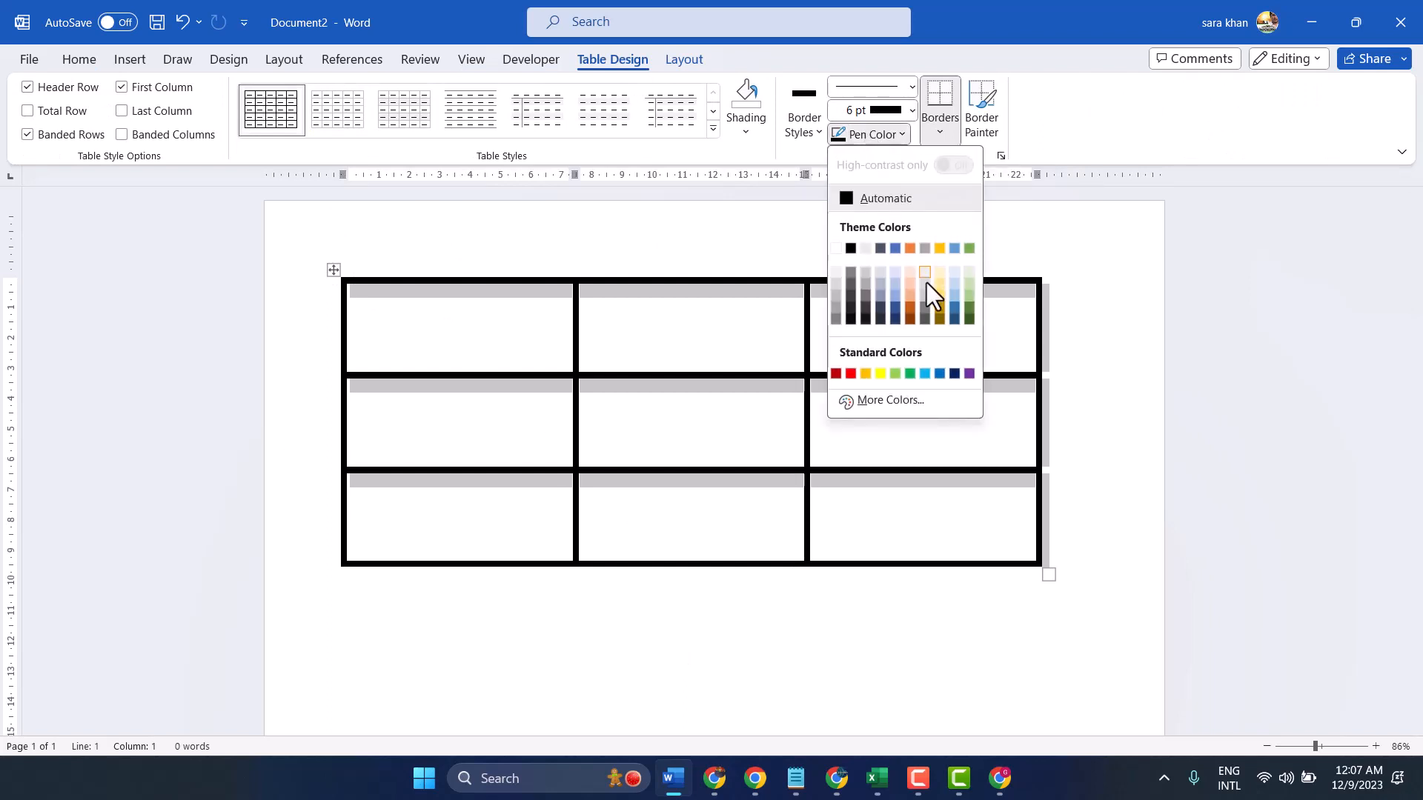
left_click(911, 307)
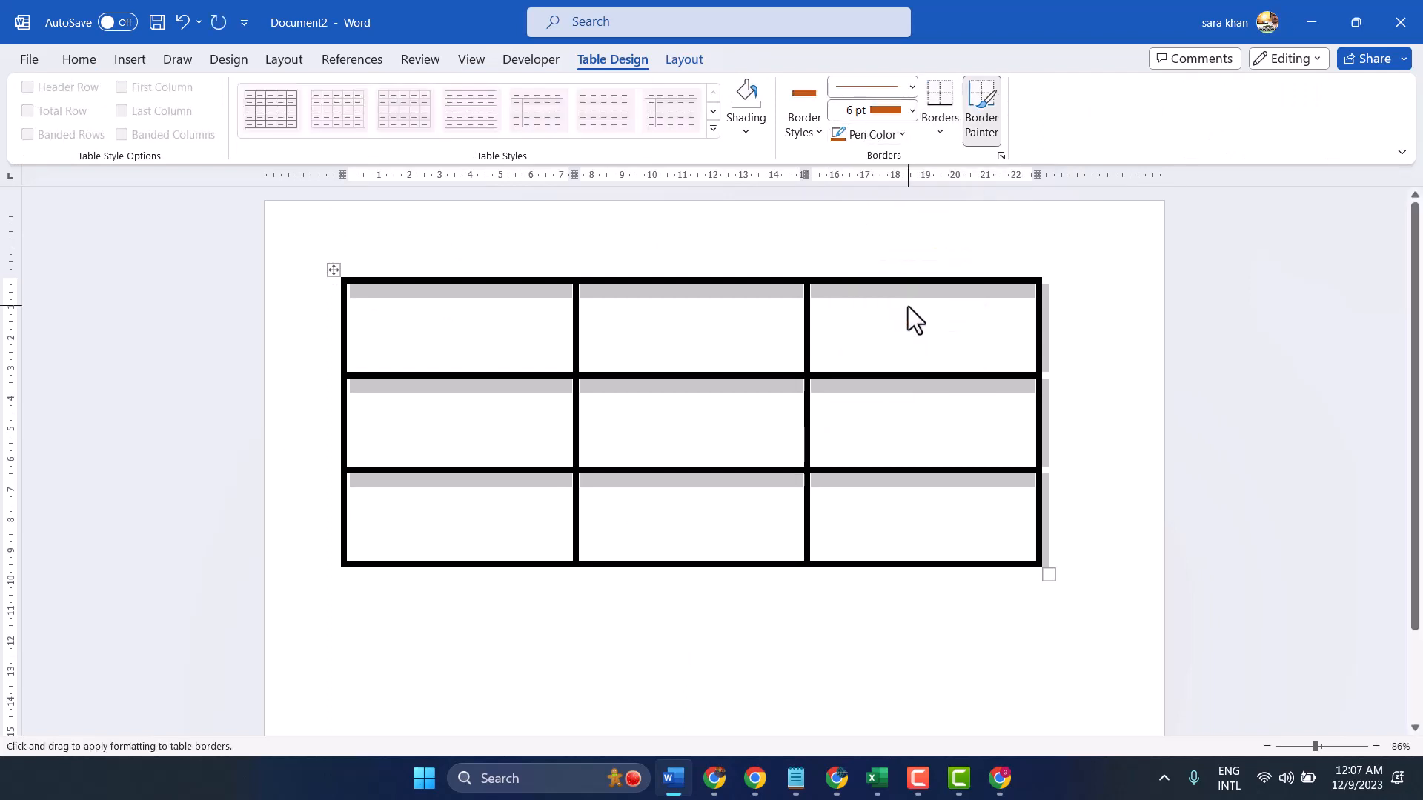
left_click(941, 132)
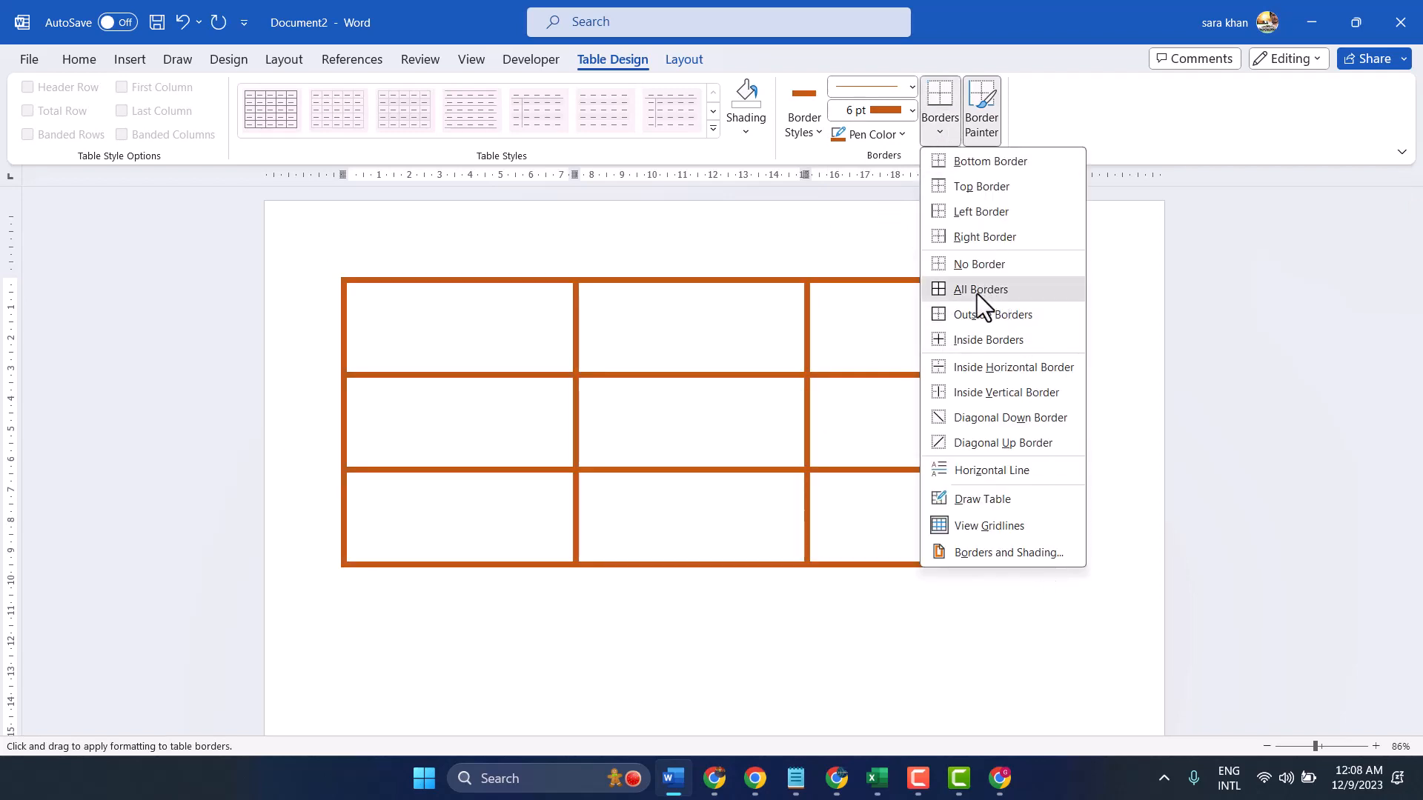
left_click(977, 293)
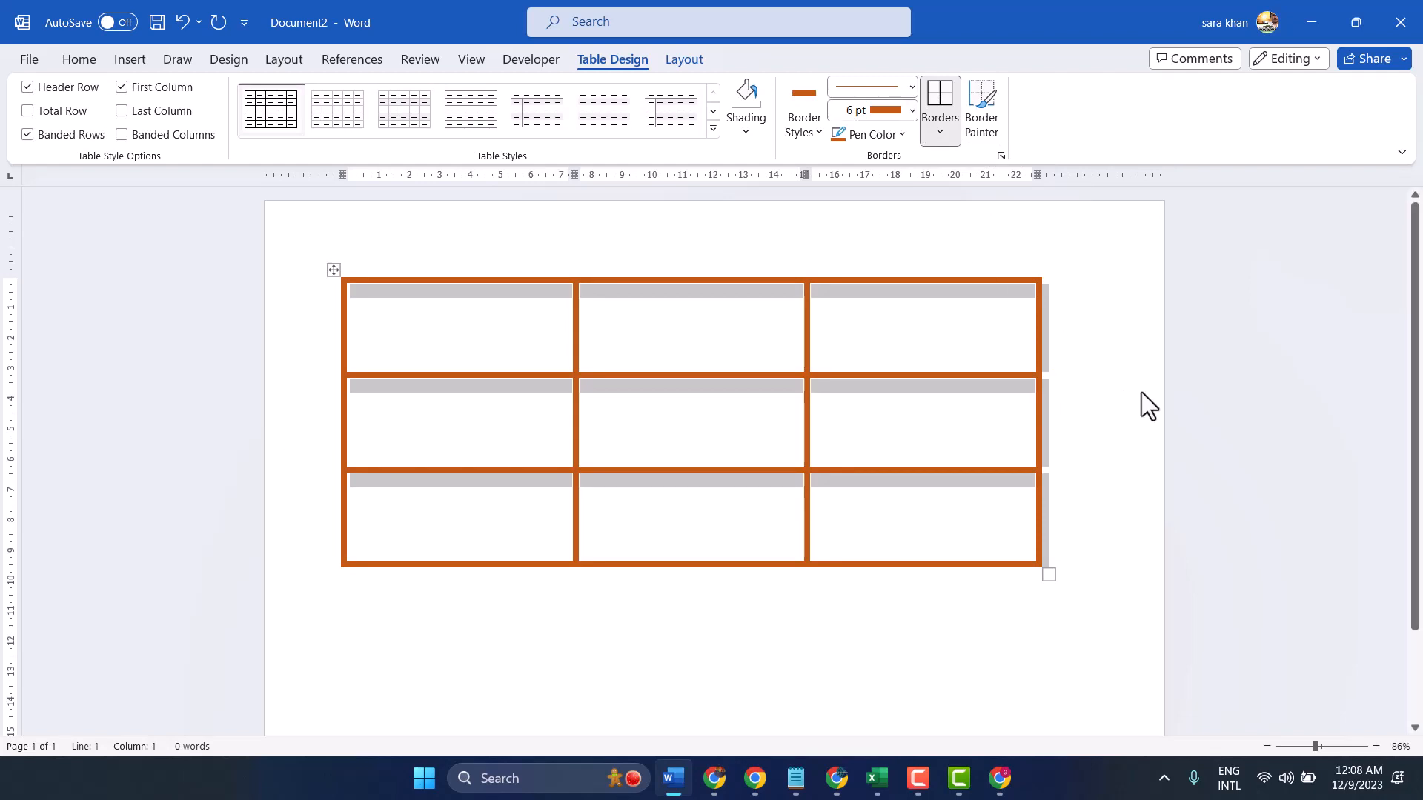
Change the pen color to the theme blue and apply it to all borders of the selected table
left_click(901, 133)
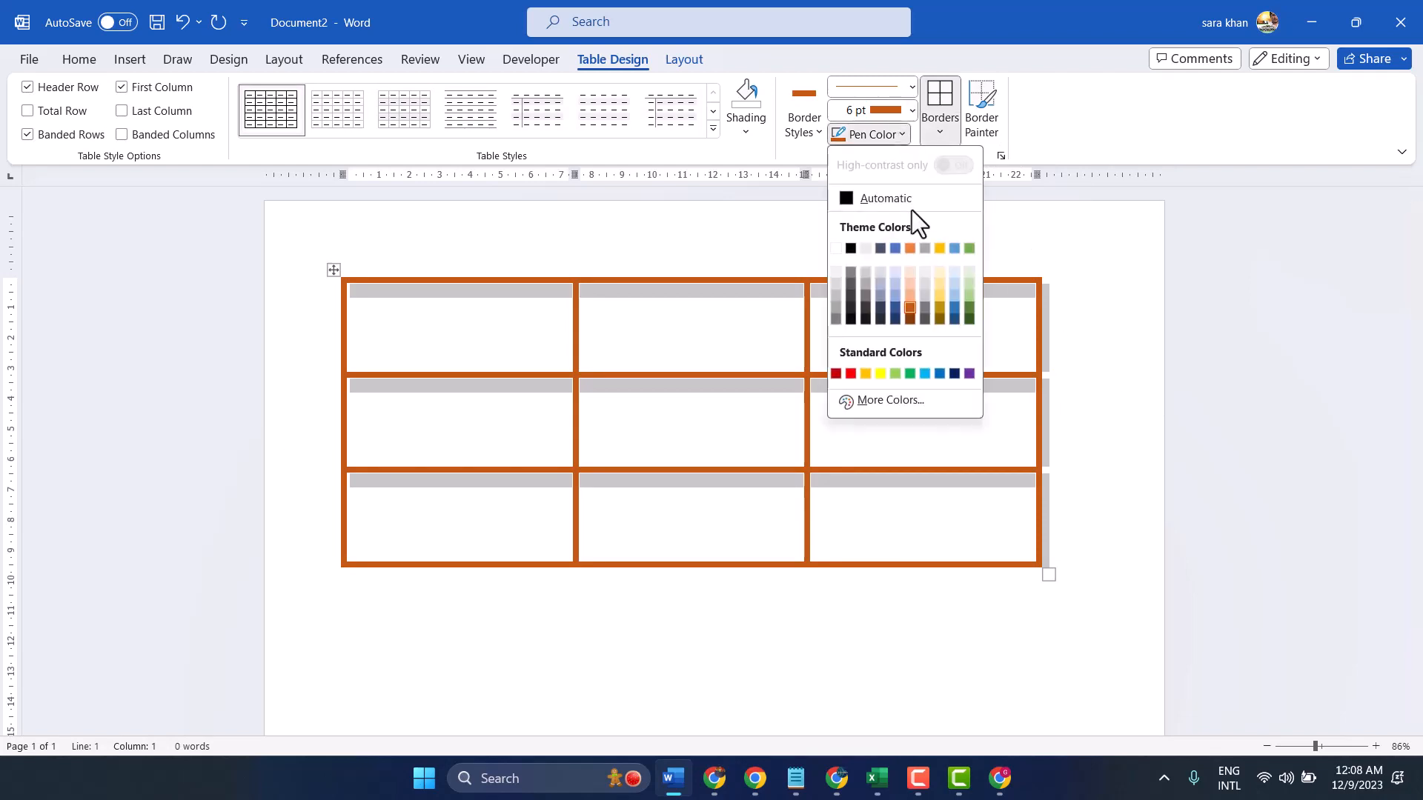
left_click(896, 247)
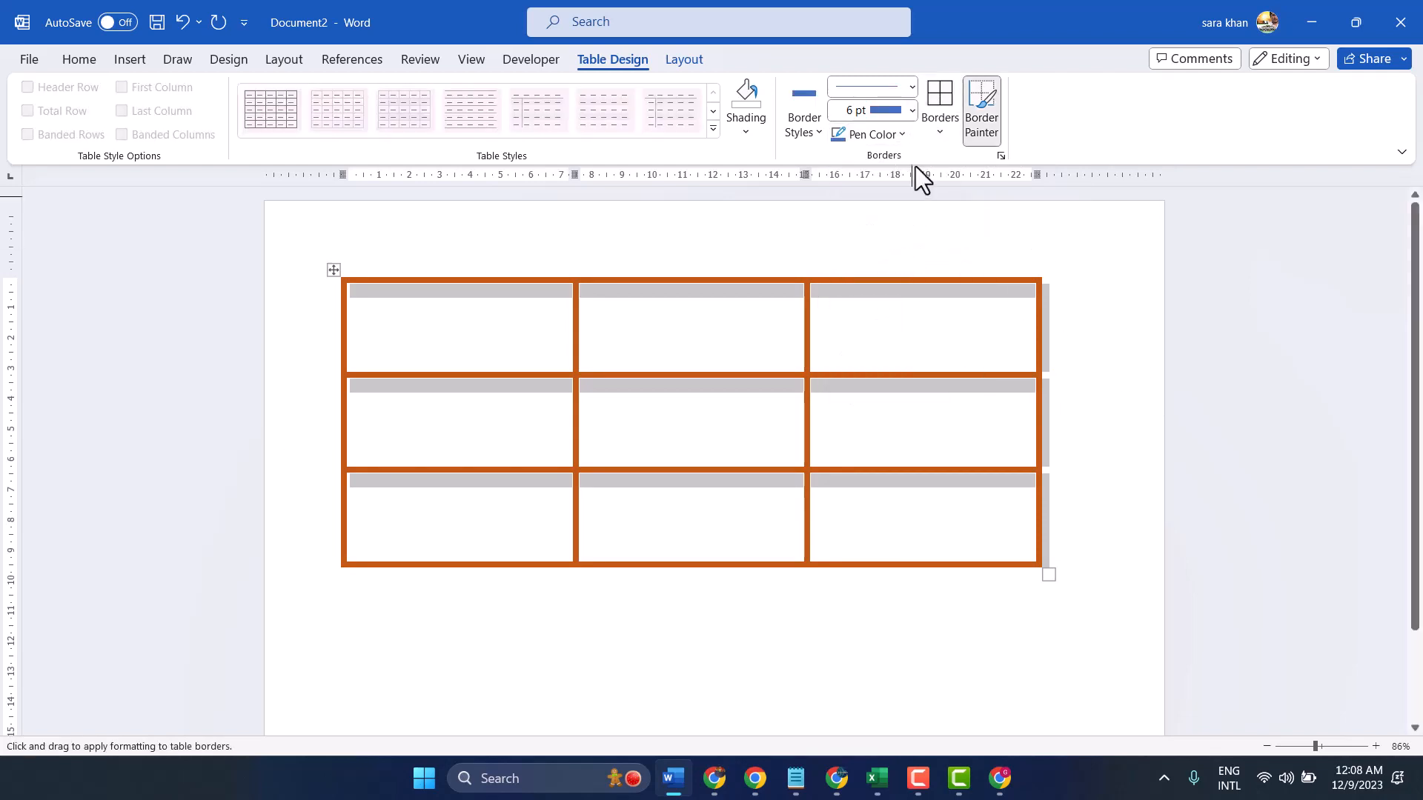
left_click(941, 104)
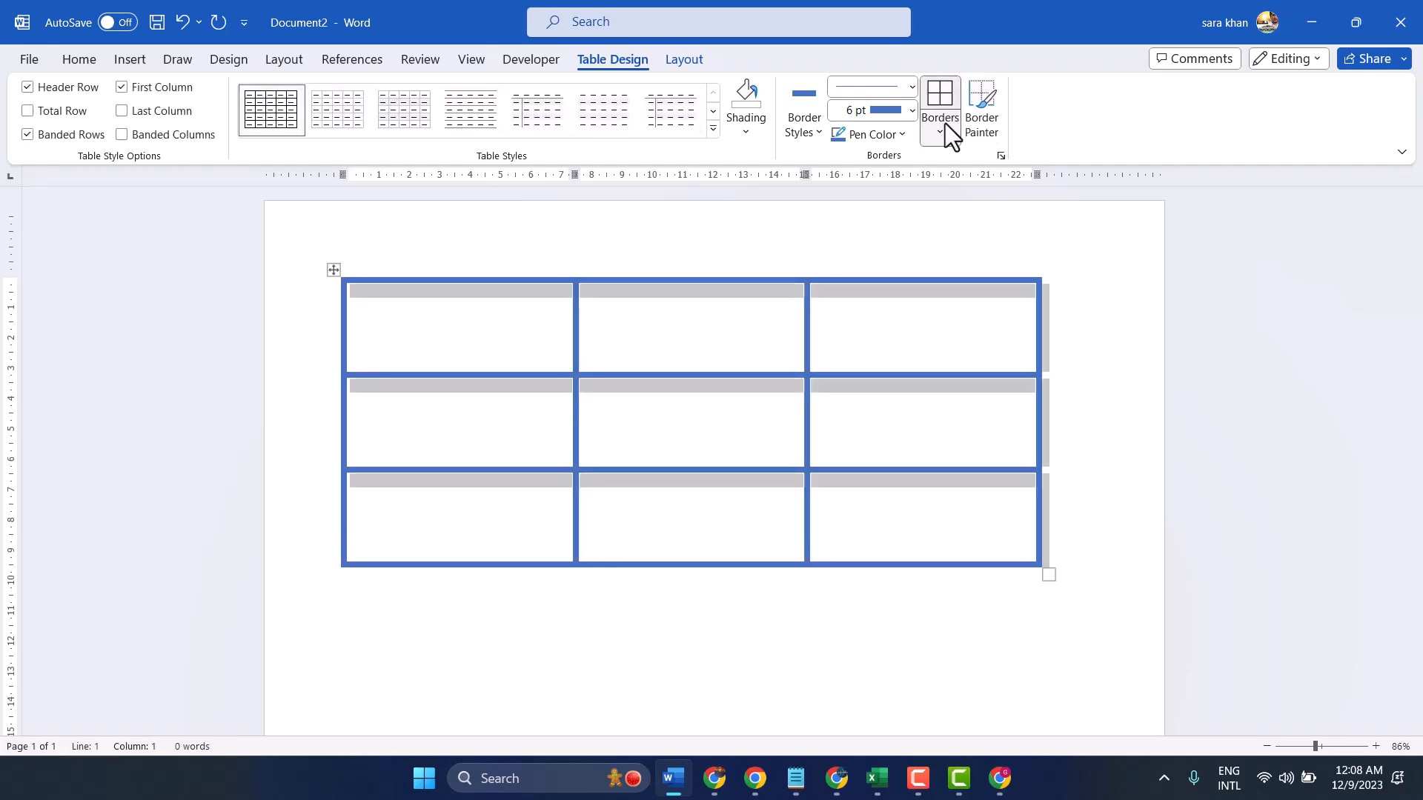
Toggle All Borders off so the table's lines are removed, and deselect the table
left_click(938, 132)
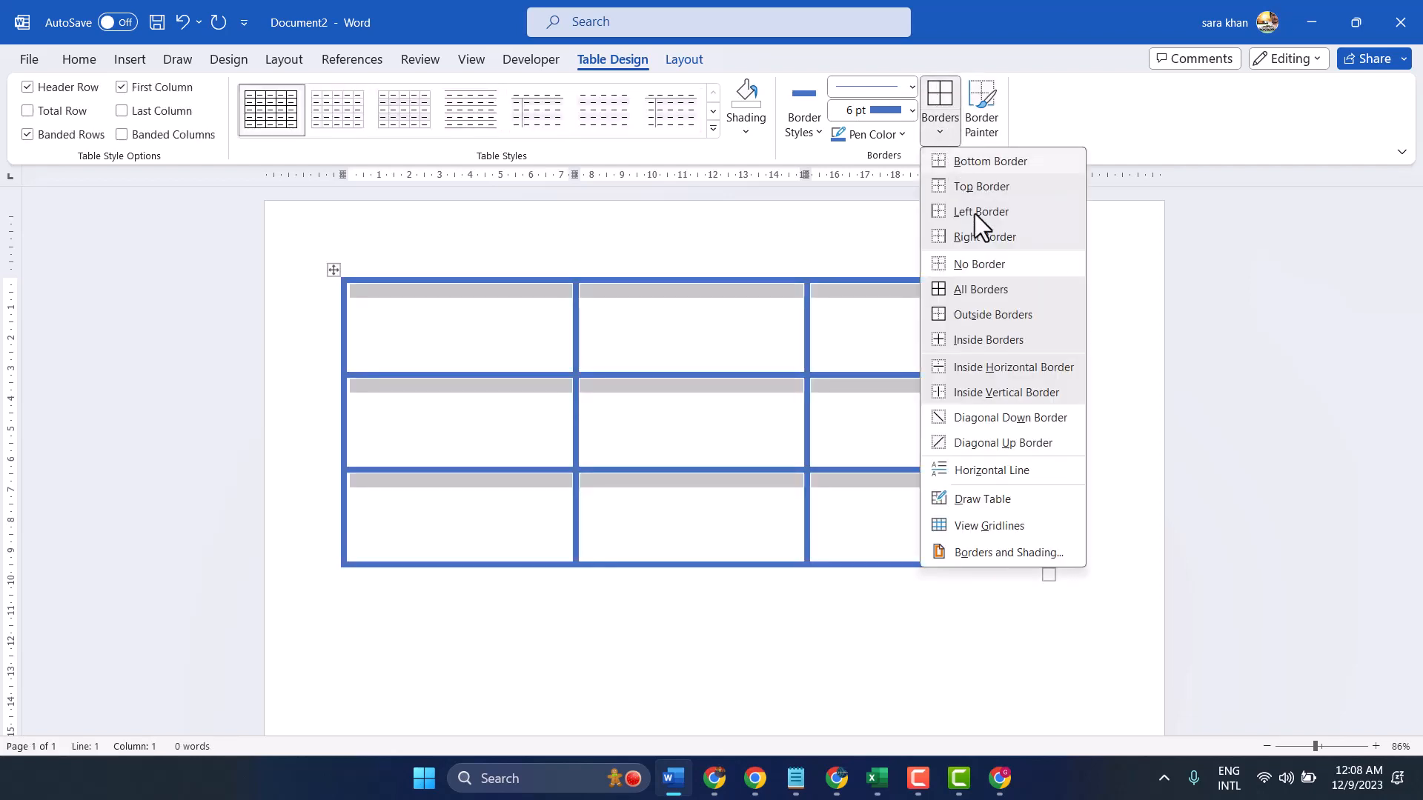
left_click(964, 289)
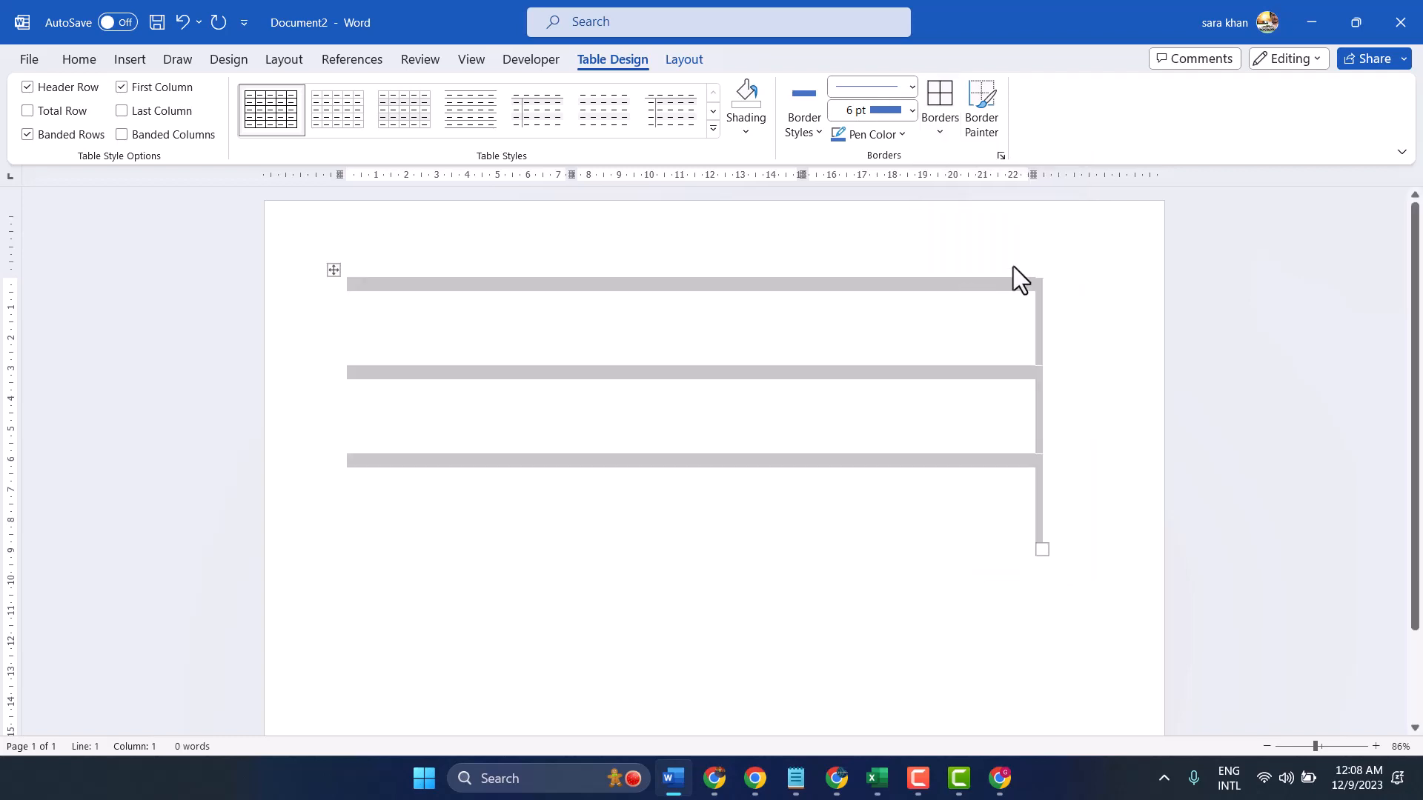
left_click(1044, 259)
left_click(777, 310)
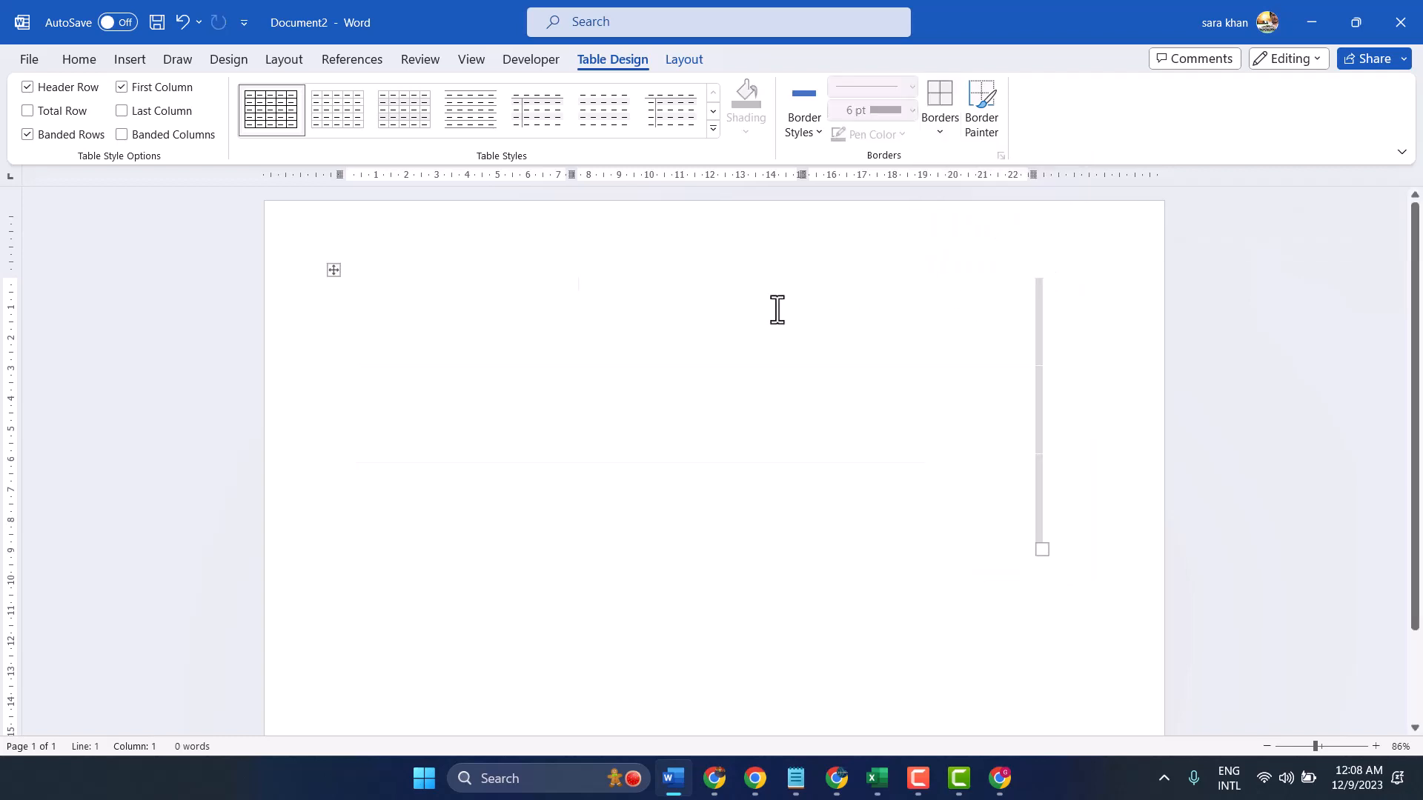
Select the whole borderless table and apply 4 ½ pt blue lines to all of its borders
left_click(331, 268)
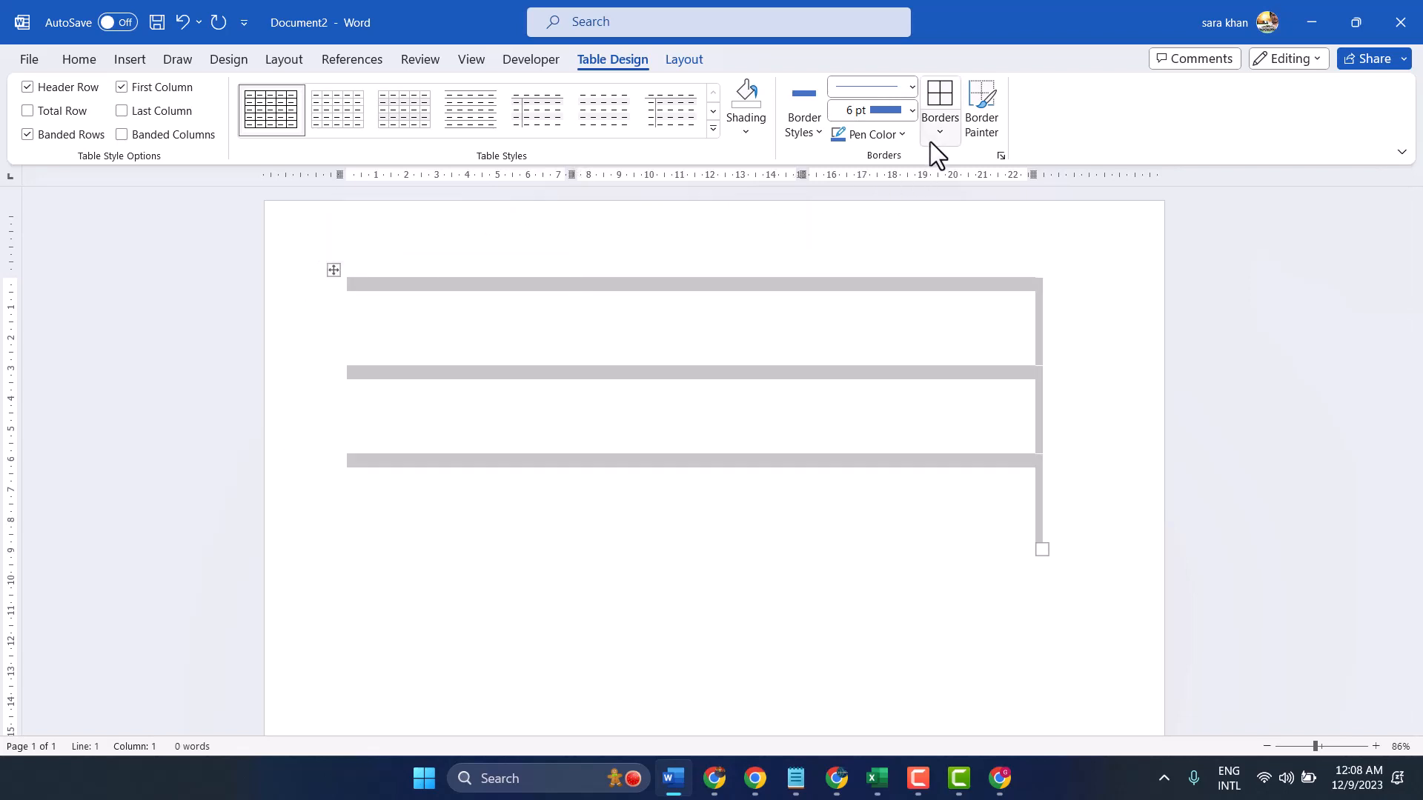
left_click(912, 116)
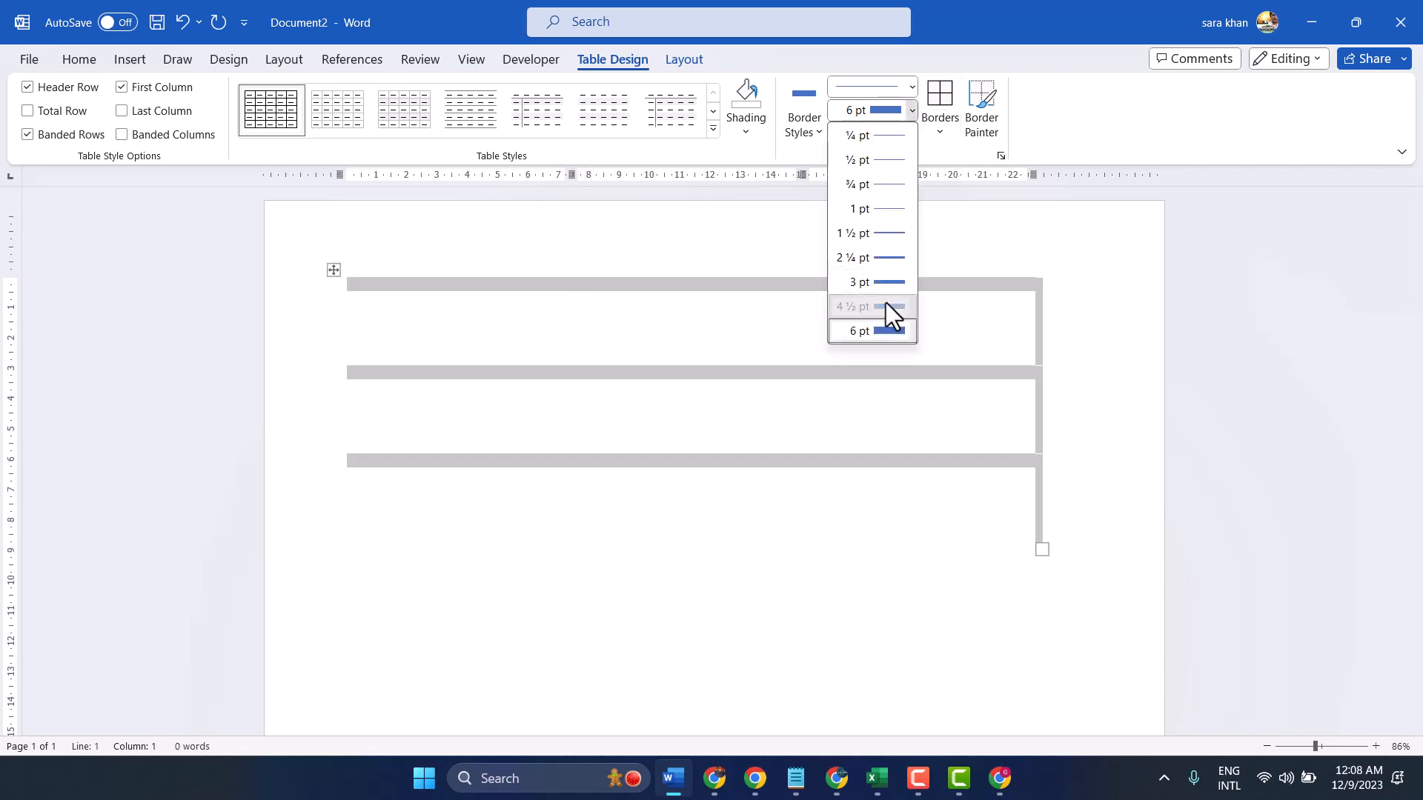
left_click(886, 304)
left_click(945, 127)
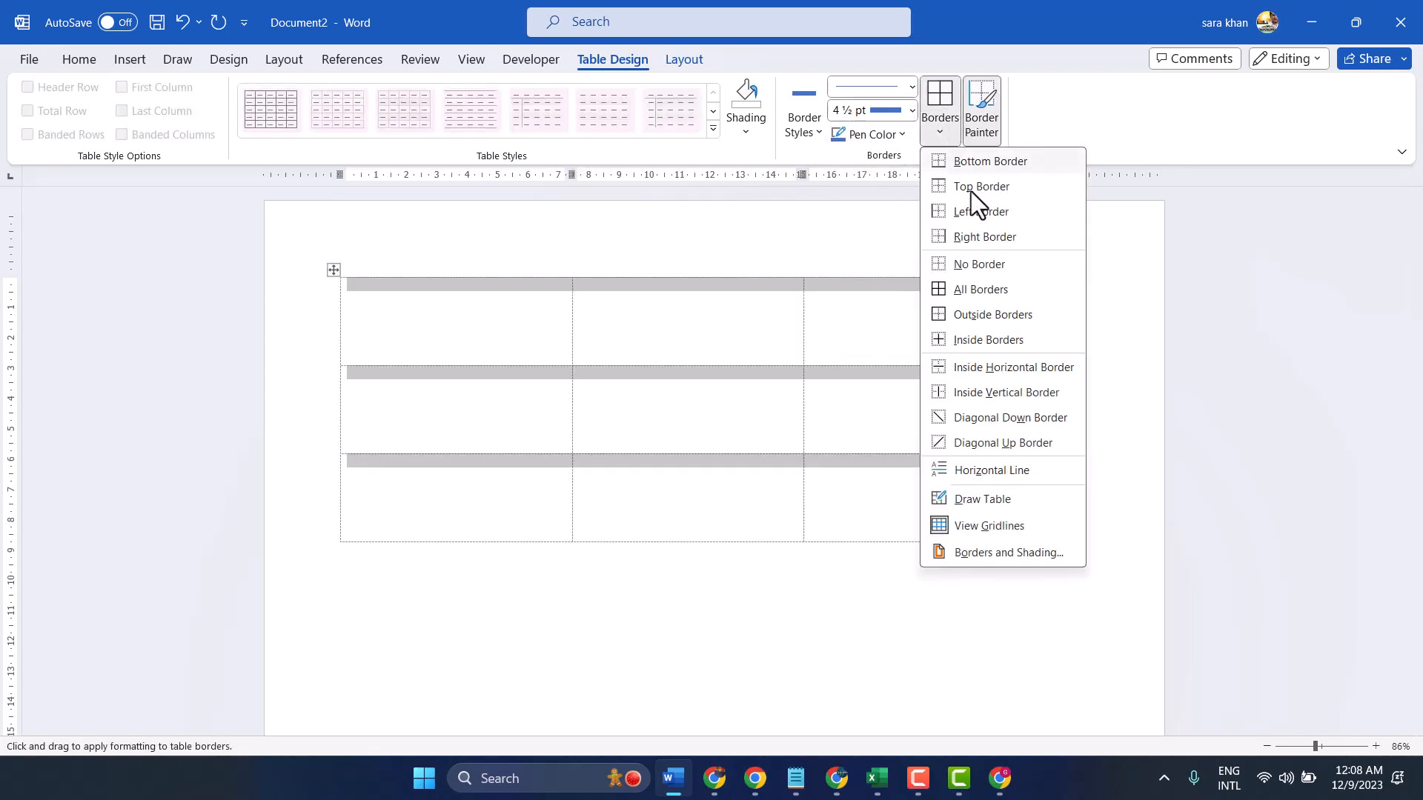
left_click(978, 288)
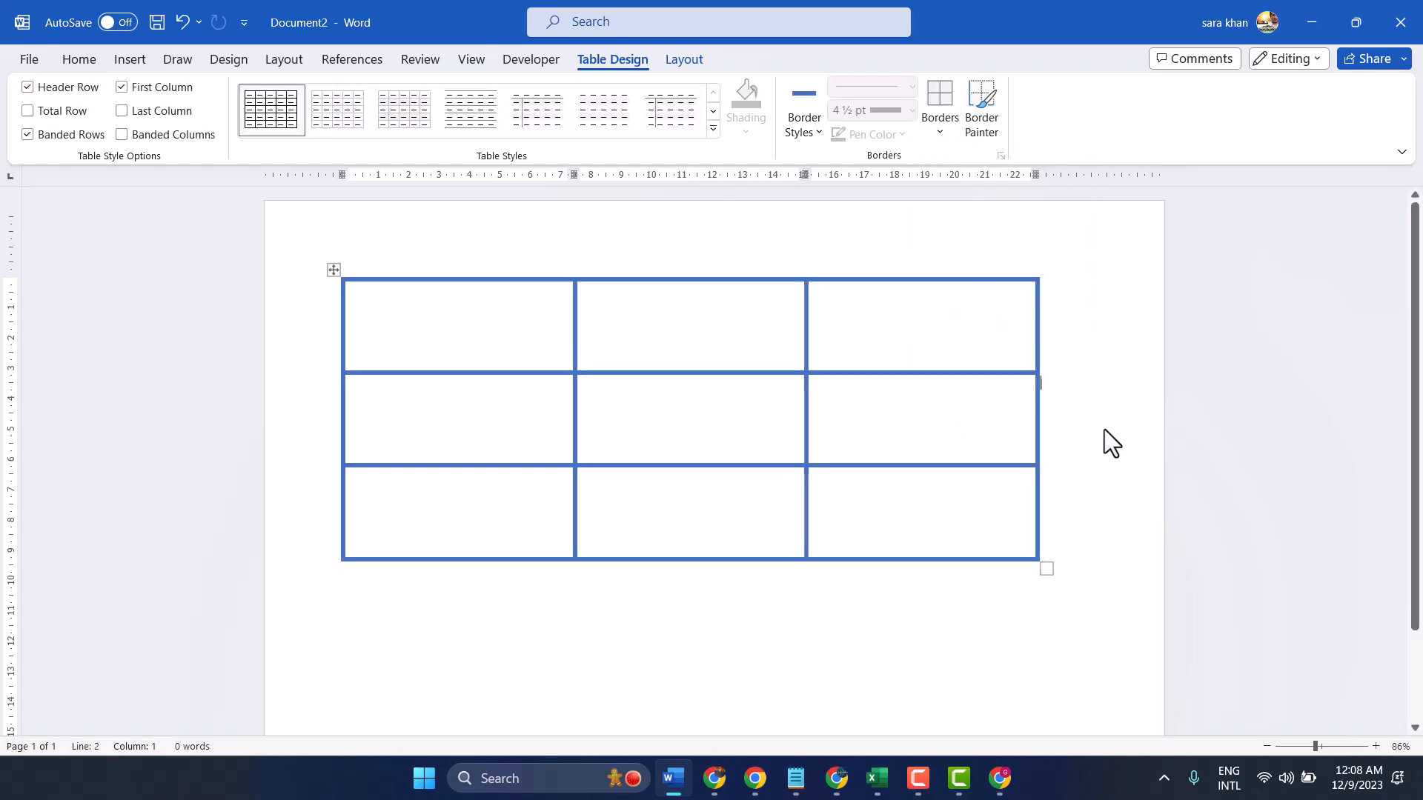
Select the whole table and set all of its blue borders to a 6 pt line weight
left_click(334, 273)
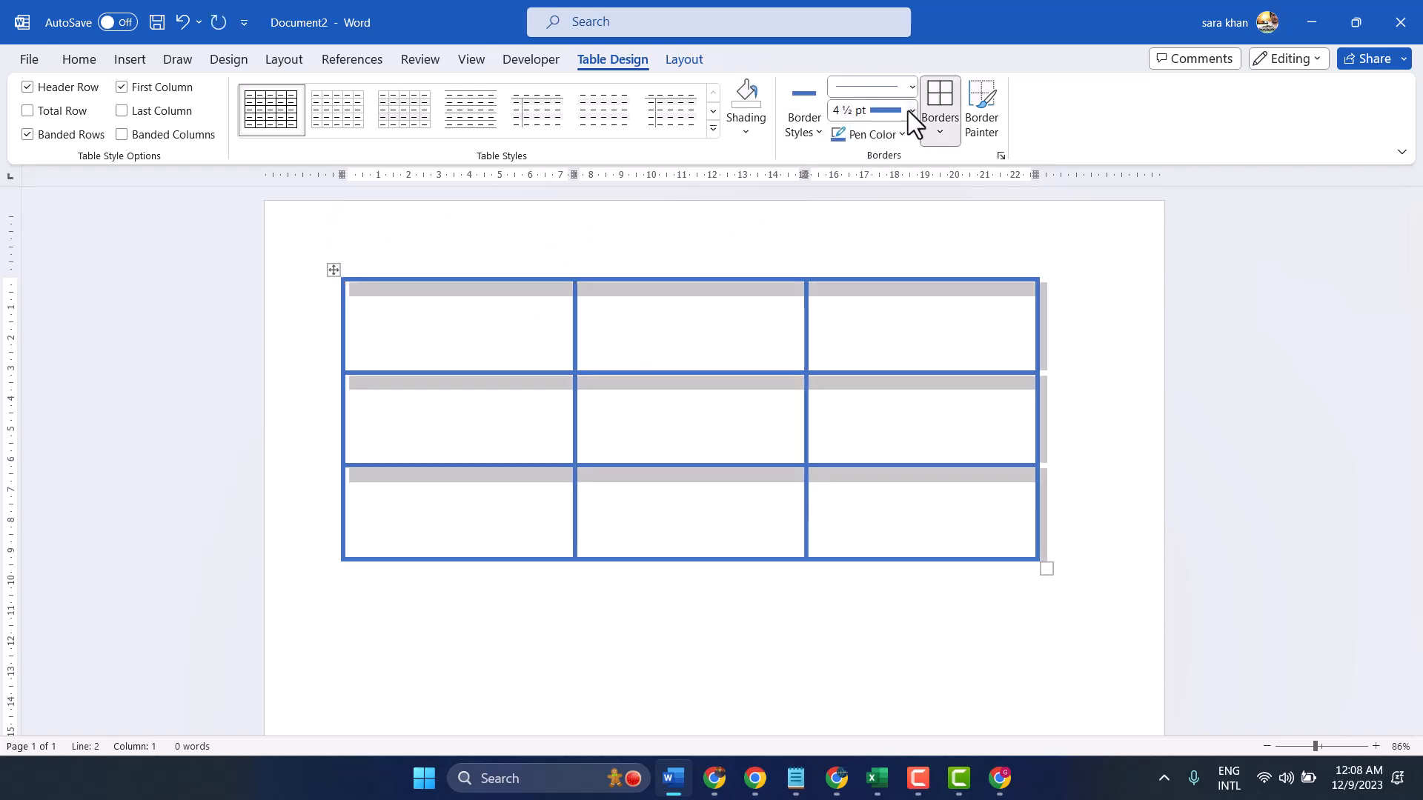
left_click(910, 109)
left_click(878, 328)
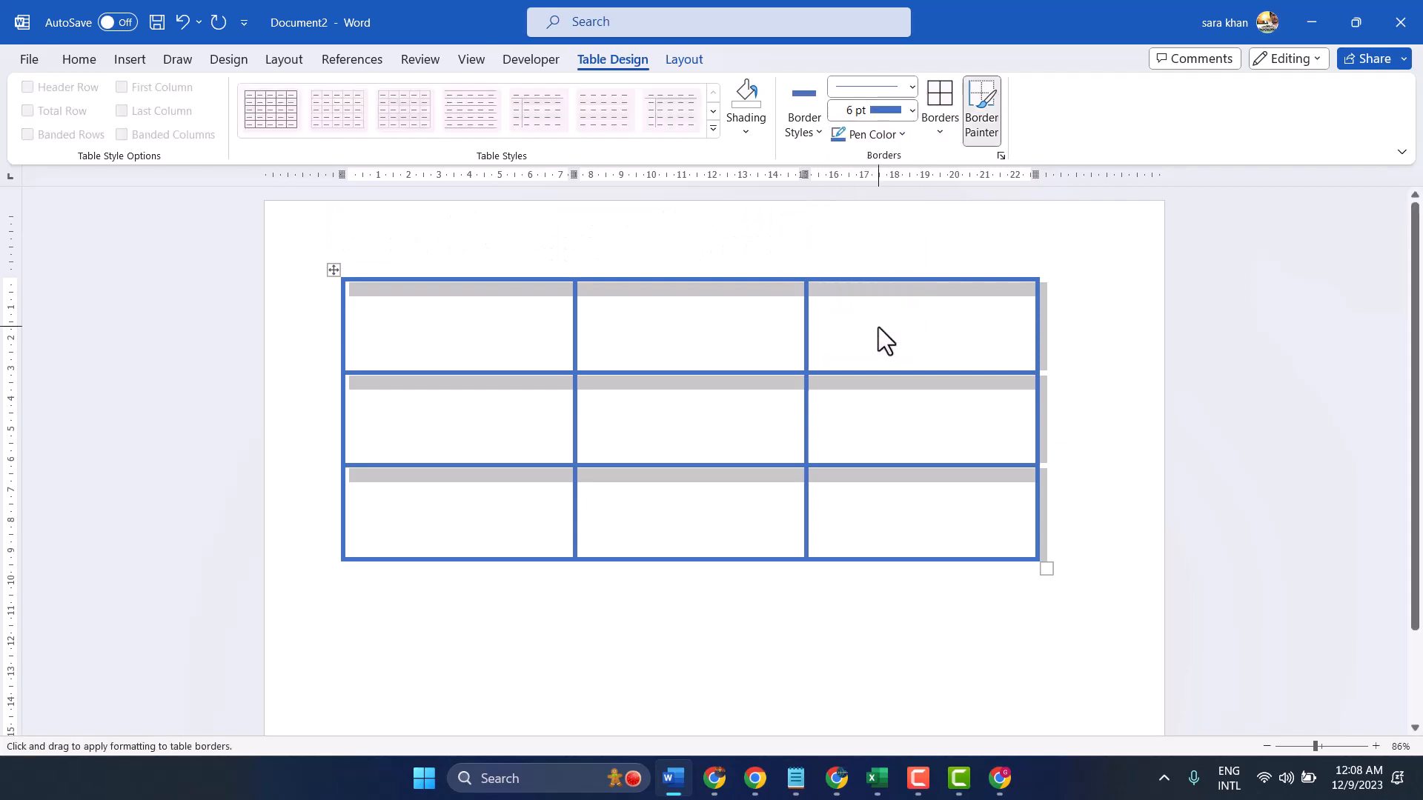
left_click(943, 92)
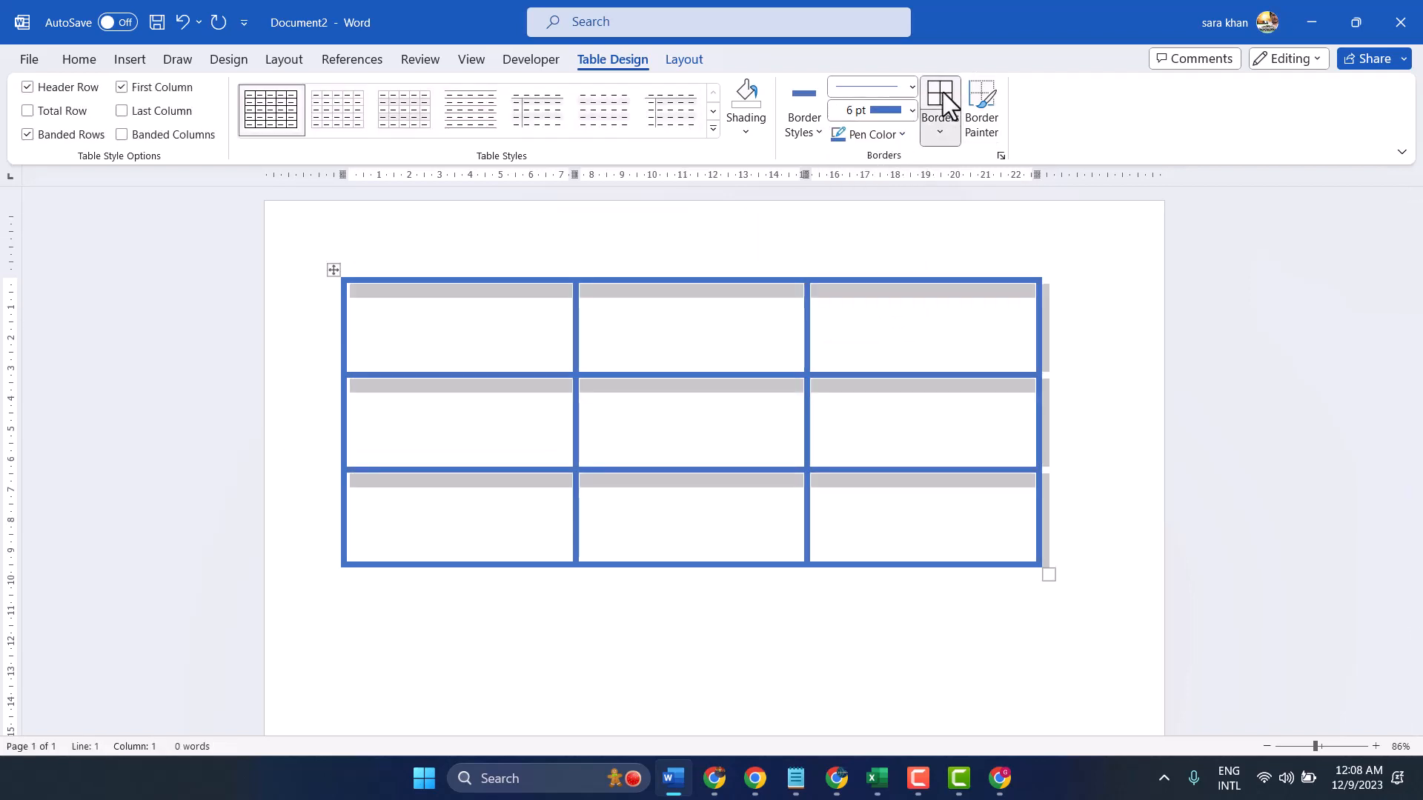
left_click(912, 111)
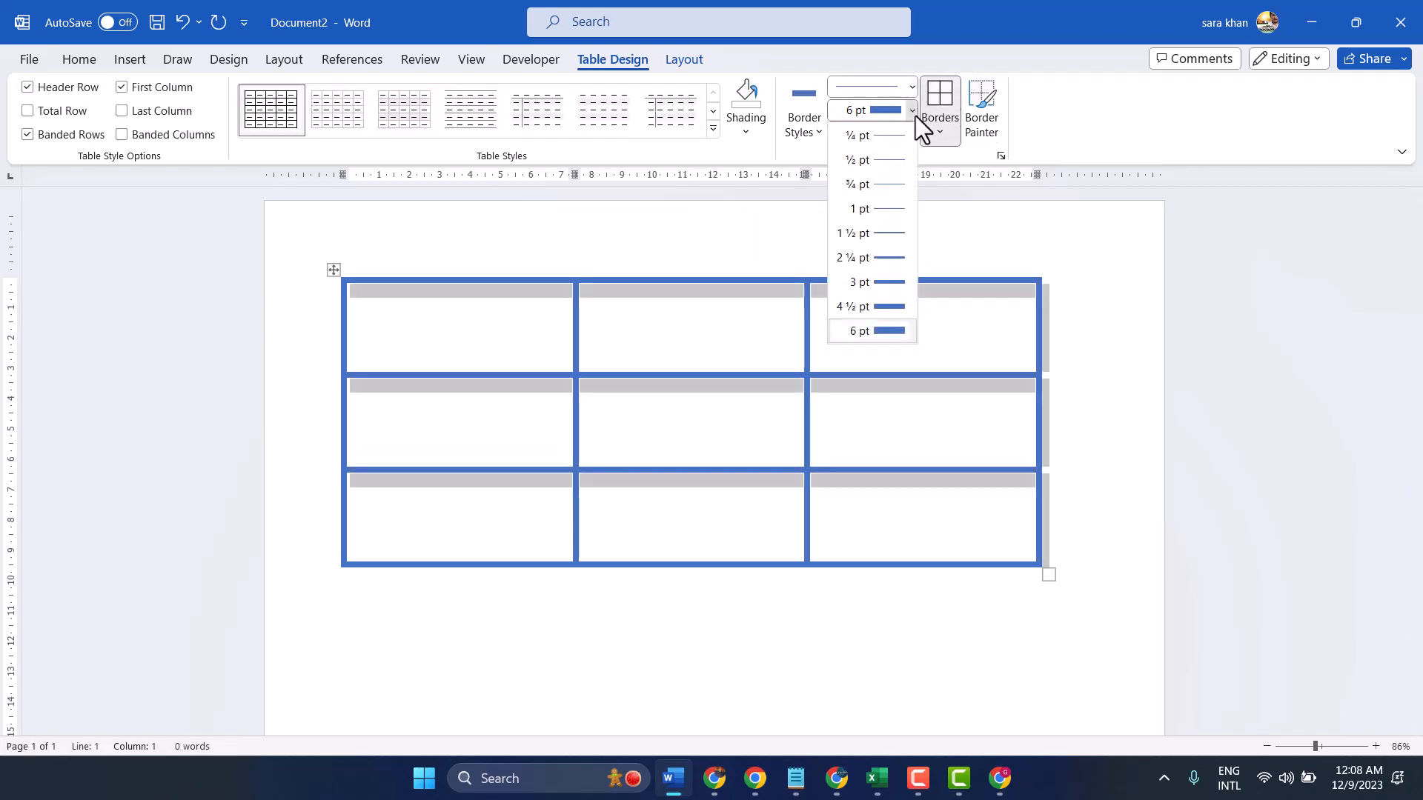
left_click(800, 126)
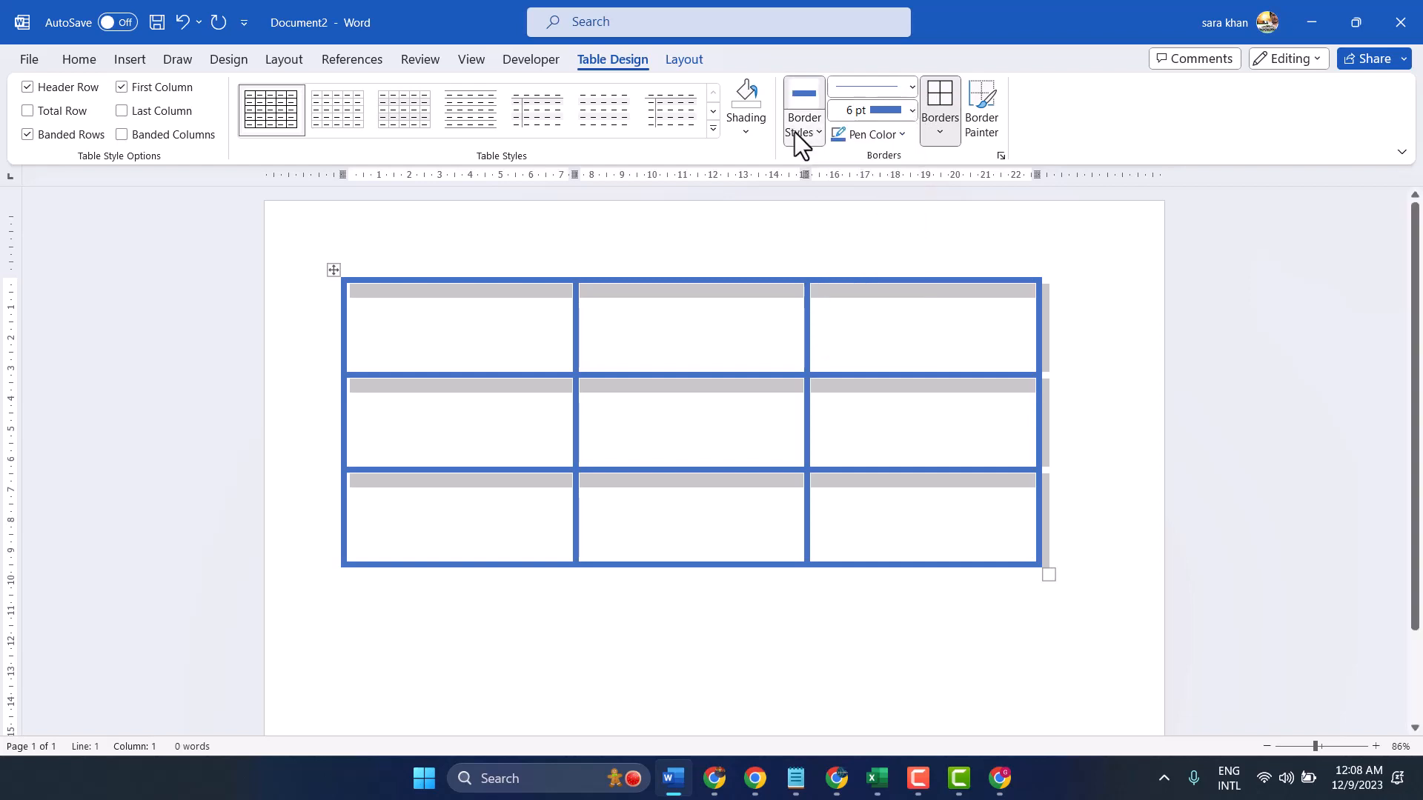
left_click(797, 132)
Change the pen color to black and apply it to all borders of the selected table at 6 pt
left_click(855, 138)
left_click(898, 135)
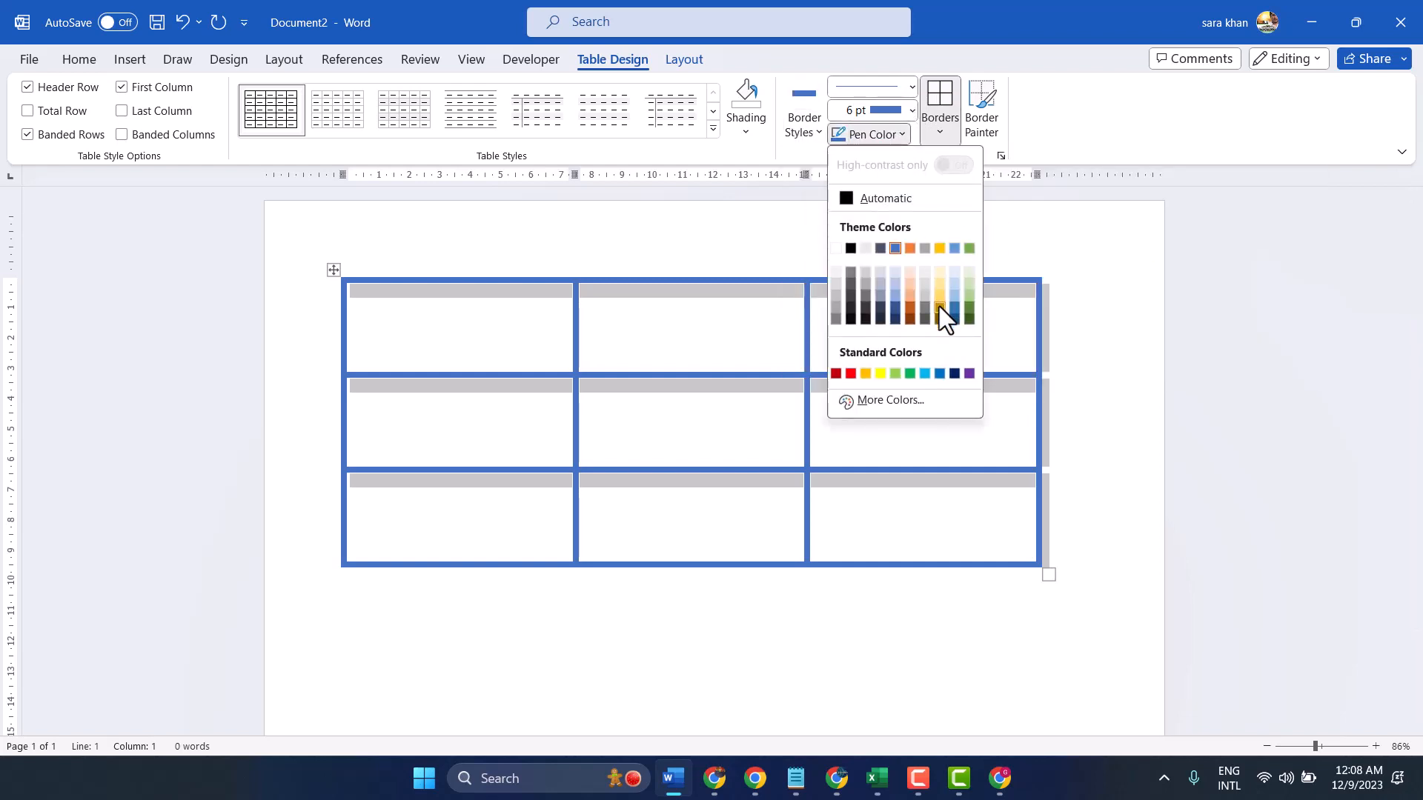
left_click(851, 247)
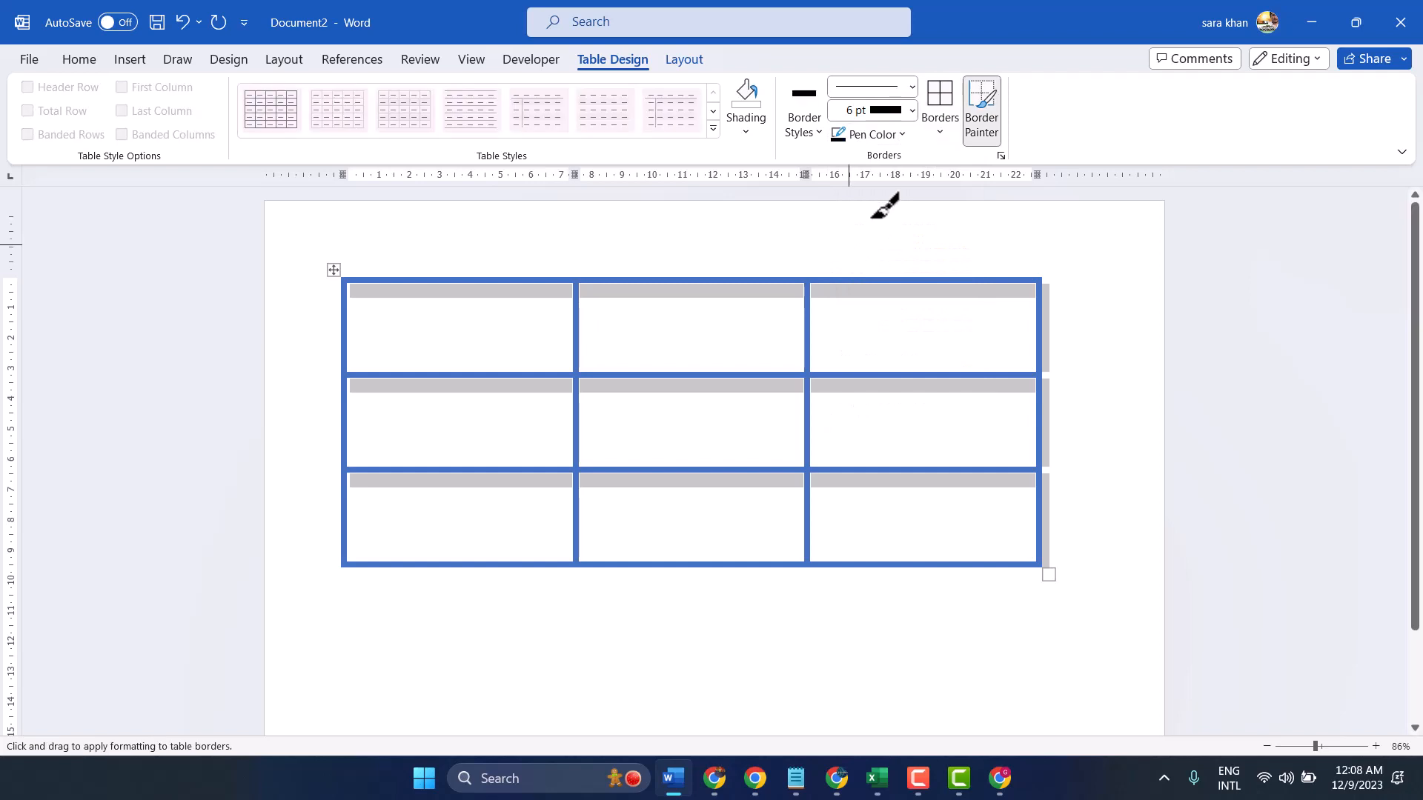
left_click(941, 114)
left_click(941, 94)
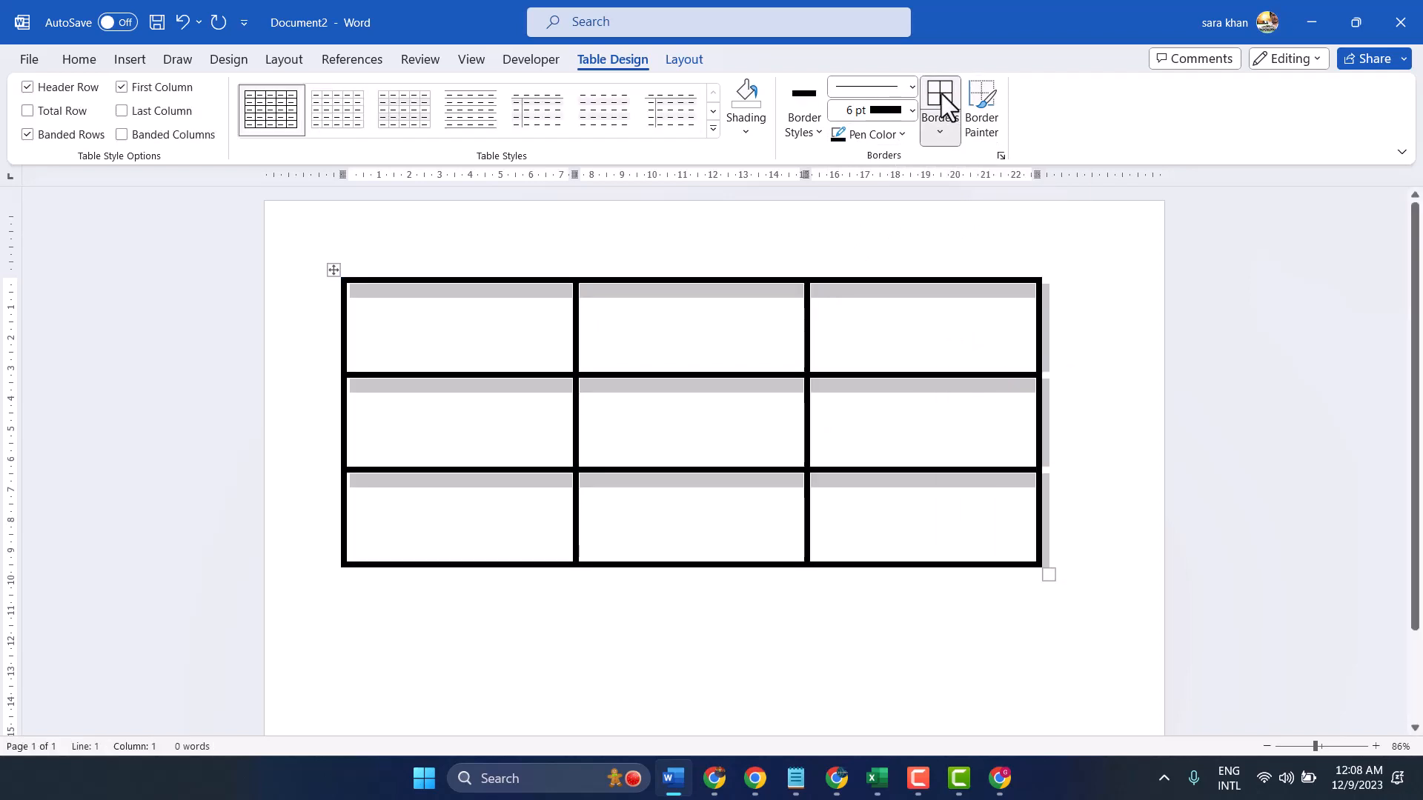